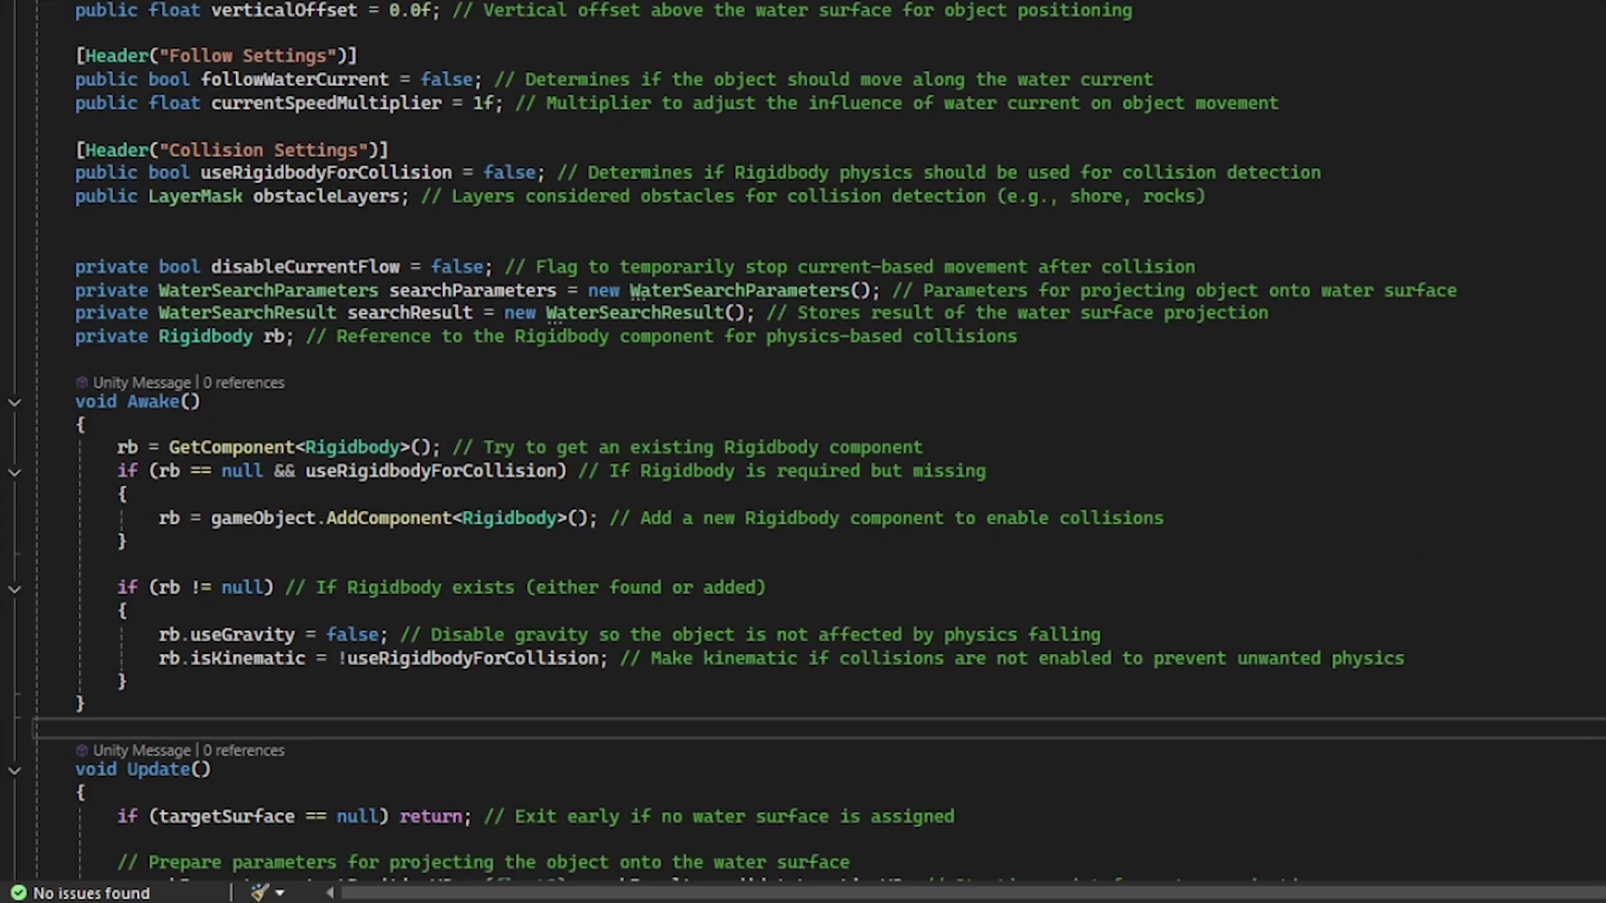
Review FloatingObject.cs from its fields through Awake, Update, collision handlers and SimpleFloatingObjectEditor.
{"action": "scroll", "coordinate": [803, 452], "scroll_direction": "down", "scroll_amount": 8}
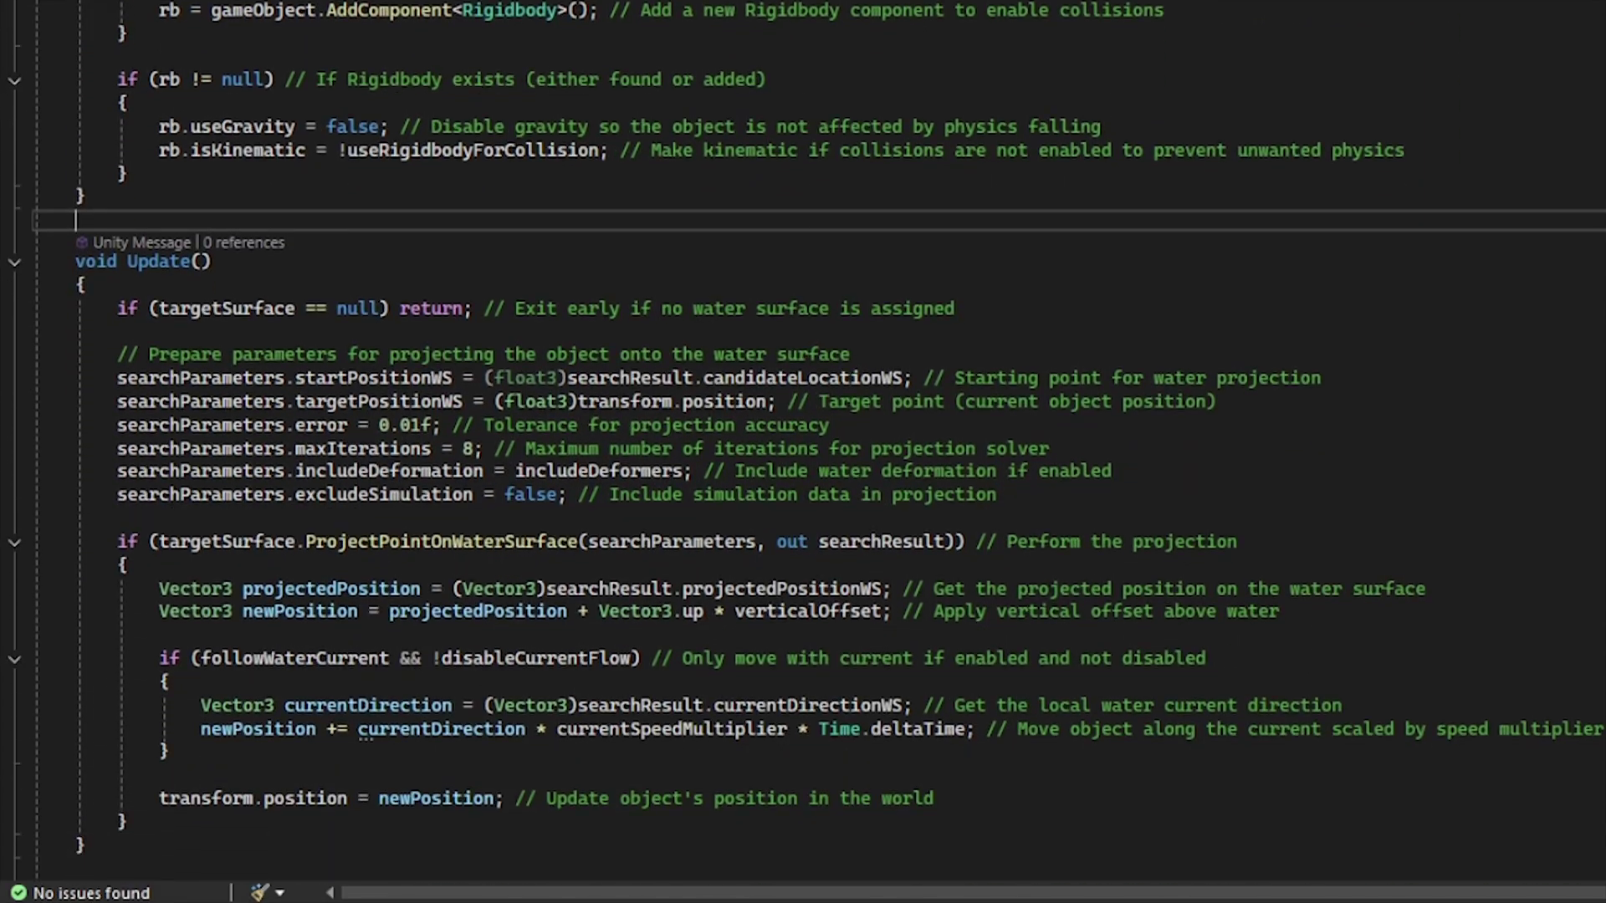
{"action": "scroll", "coordinate": [803, 451], "scroll_direction": "down", "scroll_amount": 7}
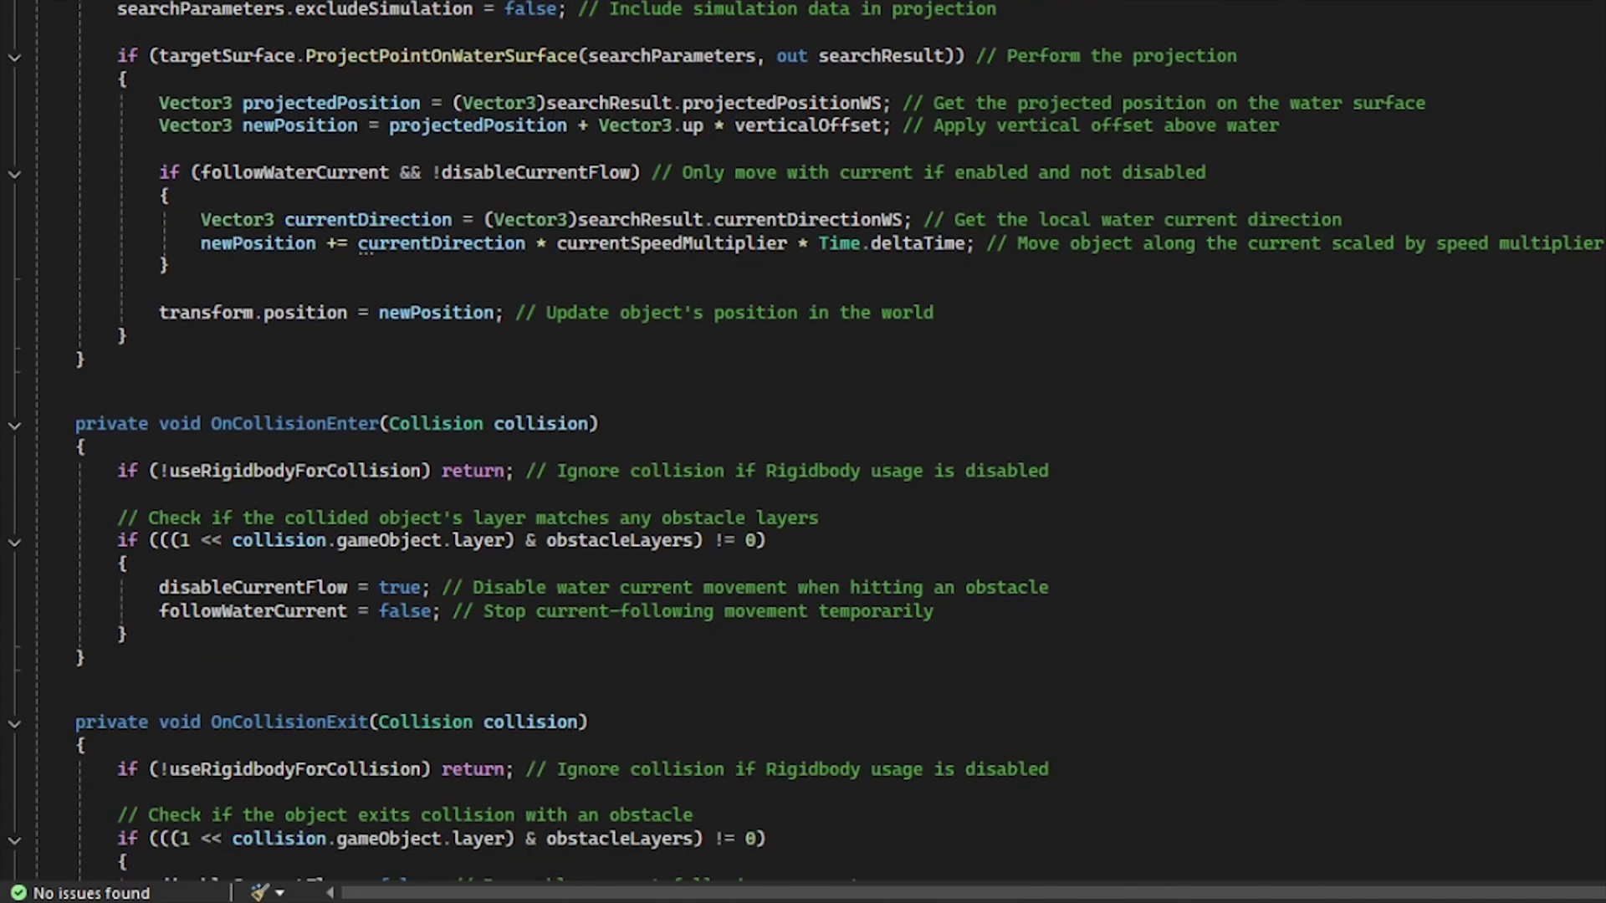
{"action": "scroll", "coordinate": [803, 451], "scroll_direction": "down", "scroll_amount": 7}
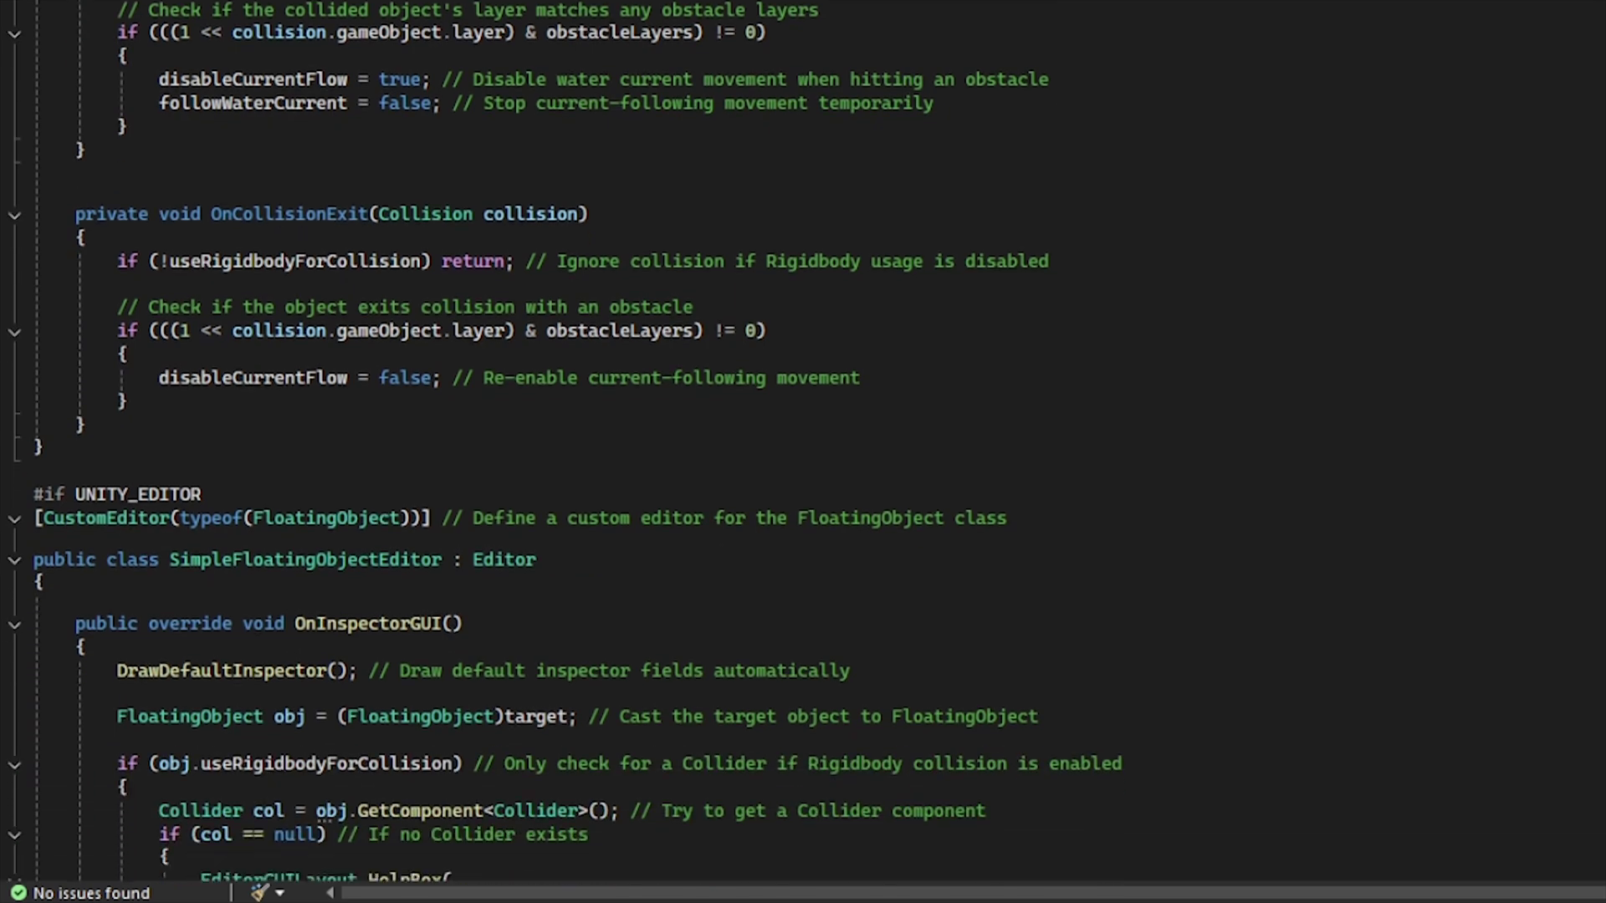
{"action": "scroll", "coordinate": [803, 452], "scroll_direction": "down", "scroll_amount": 2}
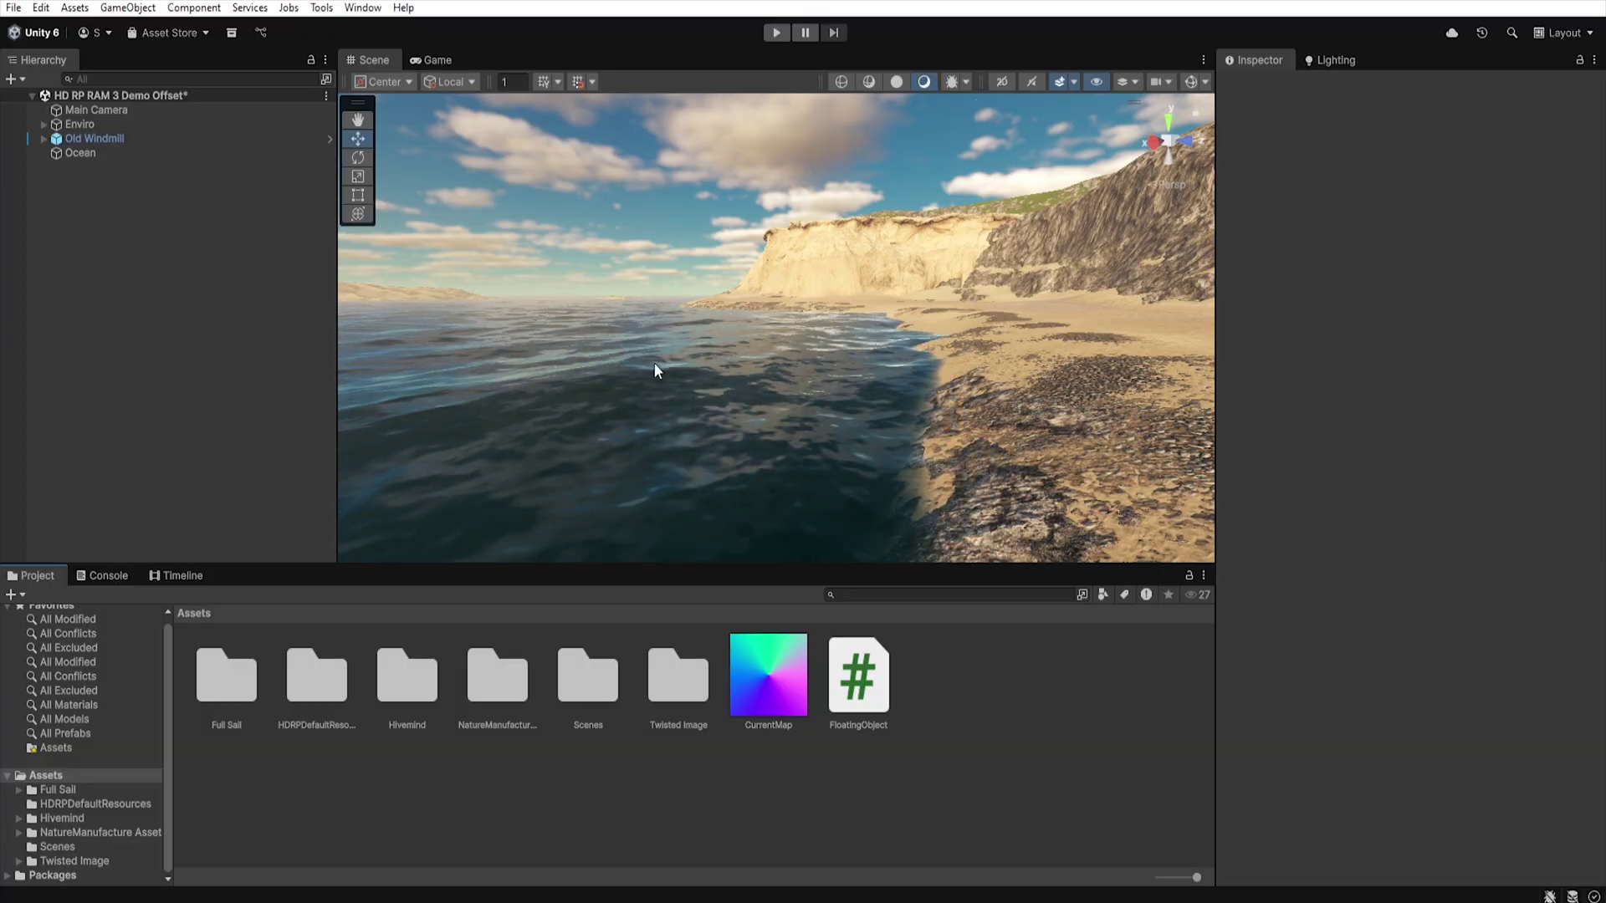
Enable Script Interactions and Evaluate Ripples on the Ocean's Water Surface component.
{"action": "left_click", "coordinate": [133, 154]}
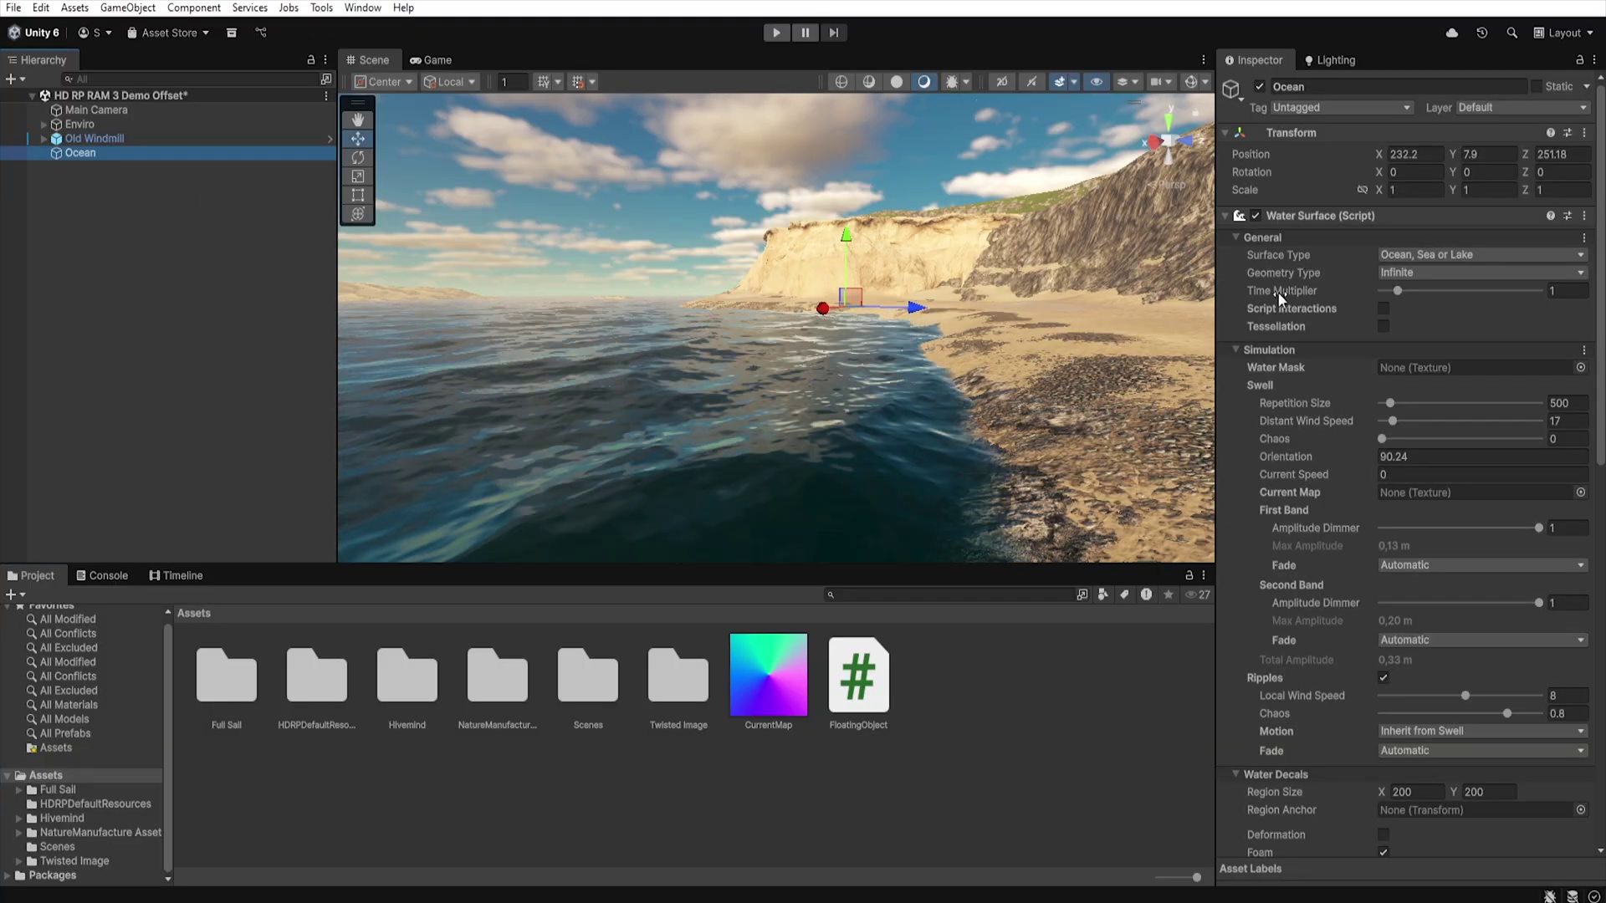
{"action": "left_click", "coordinate": [1382, 308]}
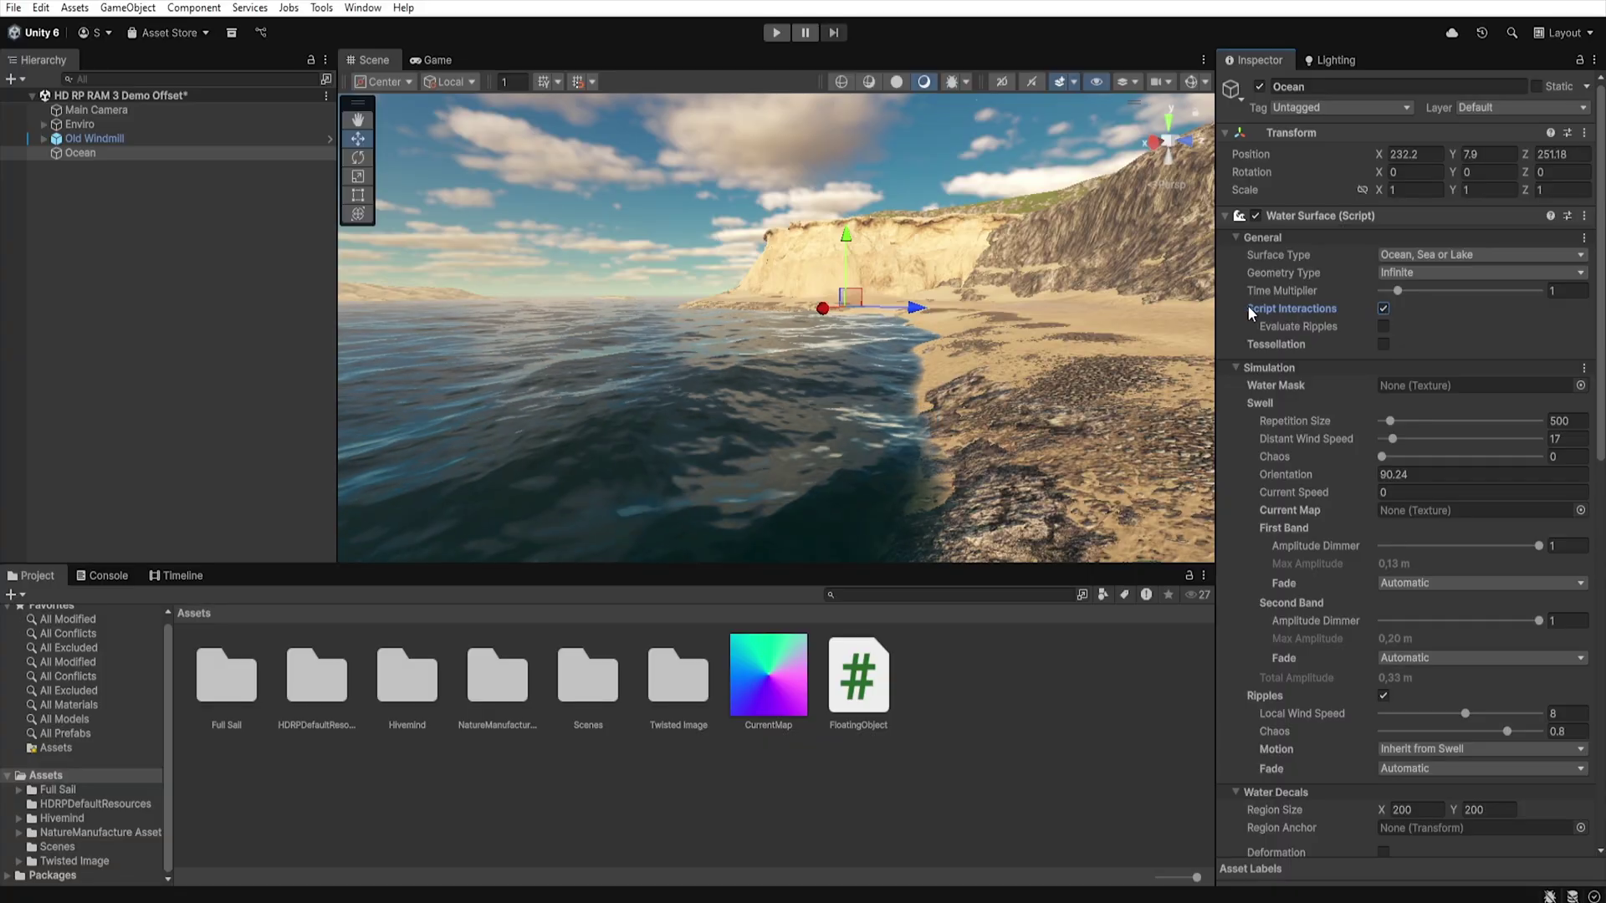
{"action": "left_click", "coordinate": [1384, 327]}
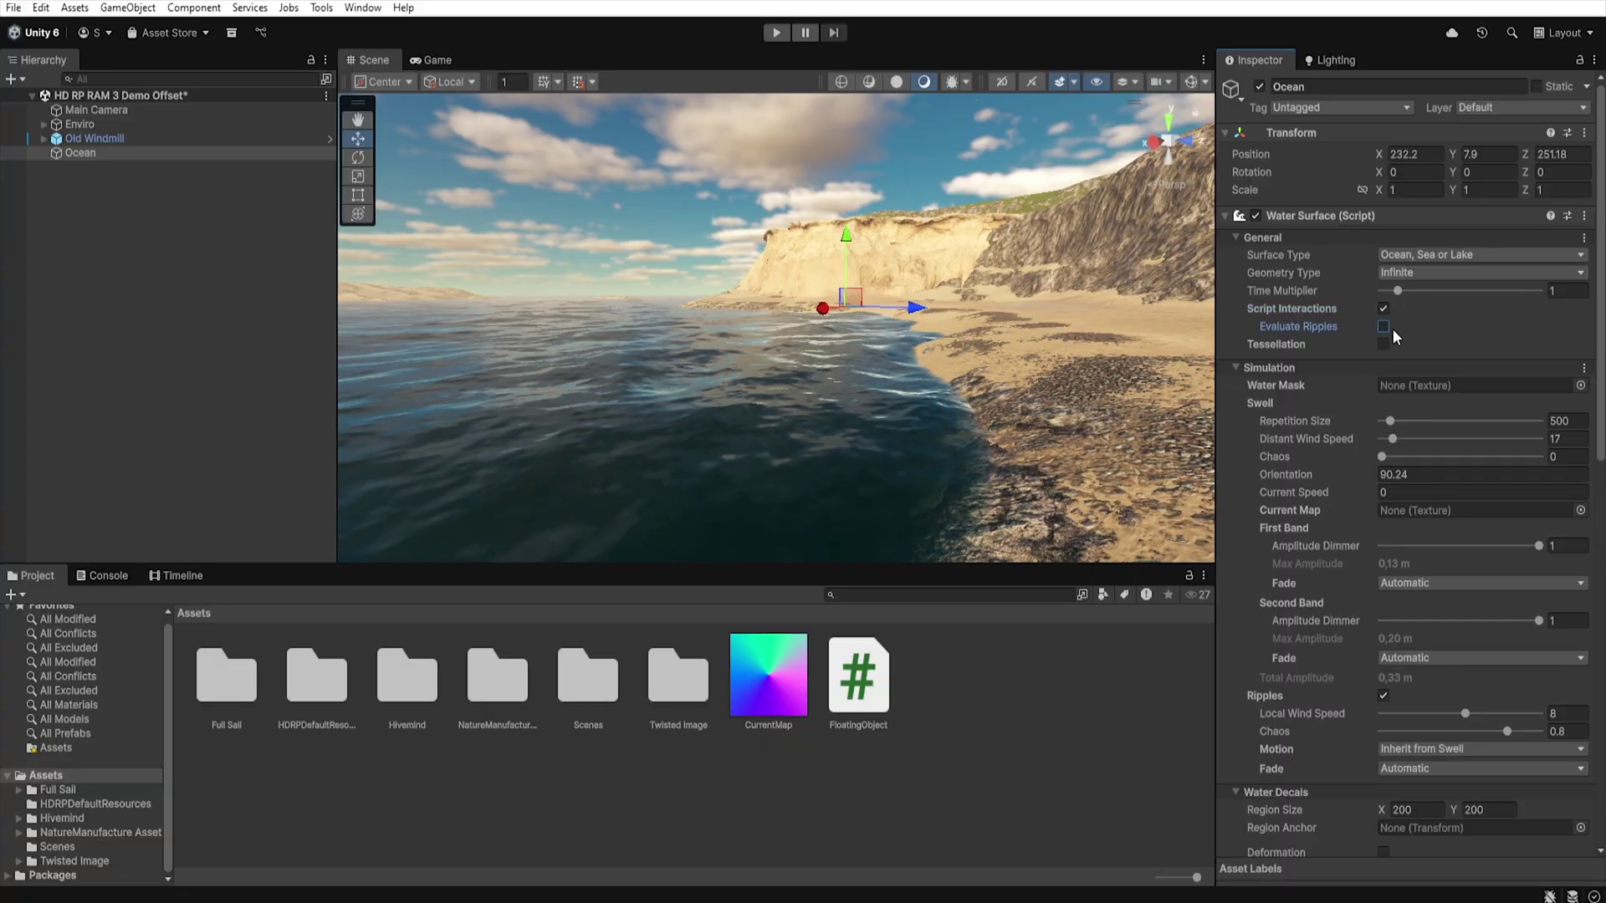
Create a 3D Sphere and position it above the ocean water.
{"action": "left_click", "coordinate": [174, 224]}
{"action": "right_click", "coordinate": [180, 227]}
{"action": "mouse_move", "coordinate": [251, 540]}
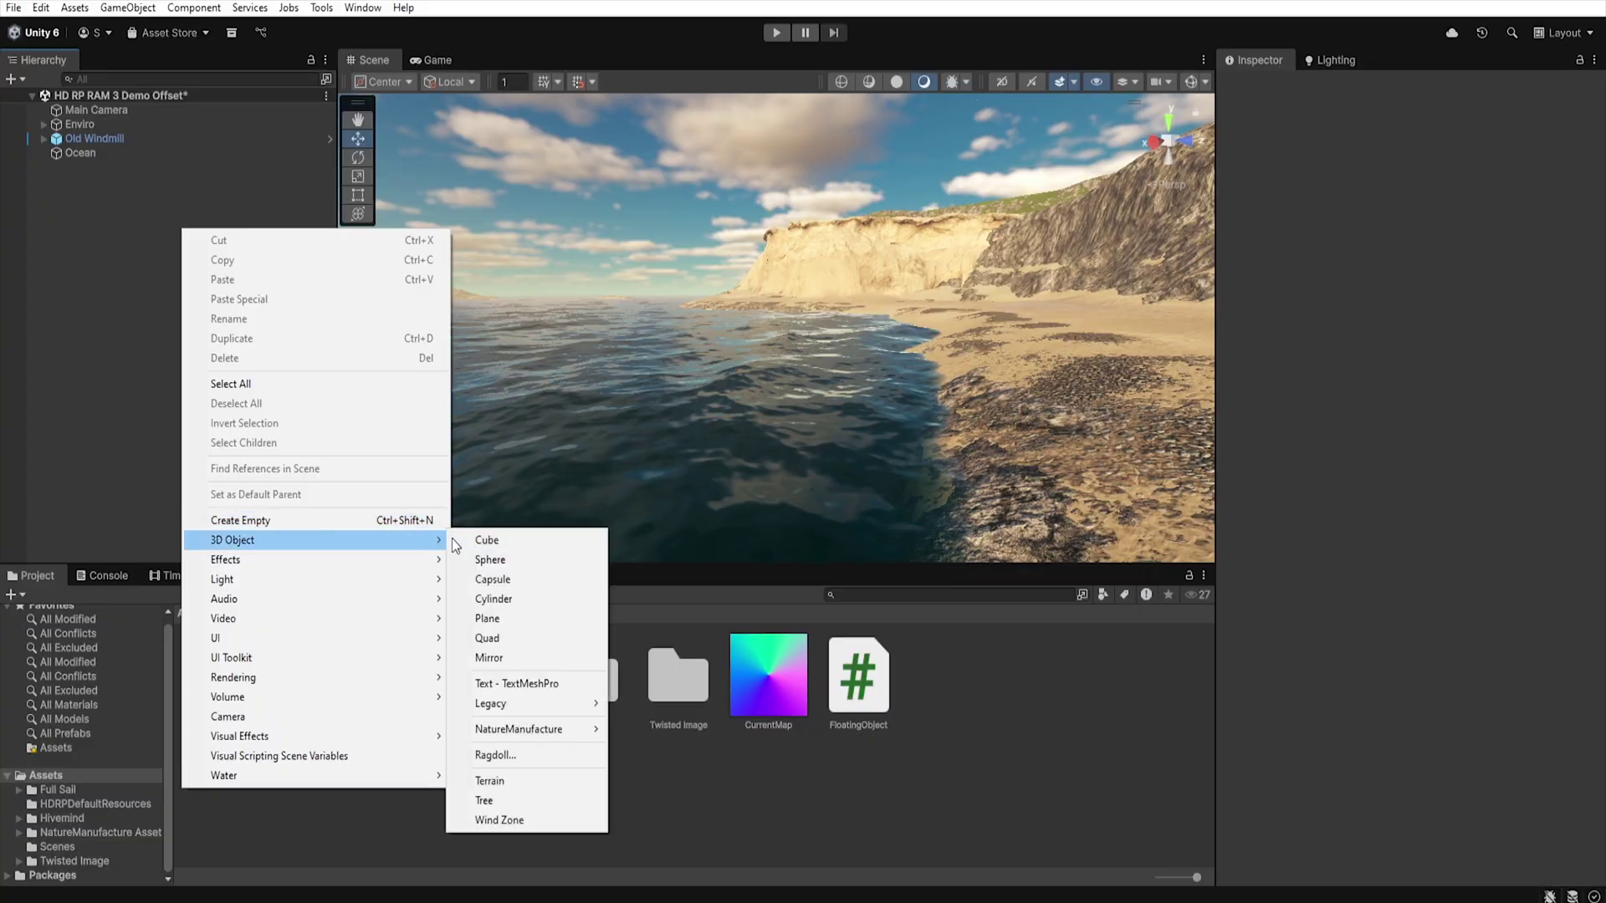
{"action": "left_click", "coordinate": [476, 560]}
{"action": "left_click_drag", "start_coordinate": [438, 412], "coordinate": [669, 377]}
{"action": "left_click_drag", "start_coordinate": [666, 310], "coordinate": [666, 311]}
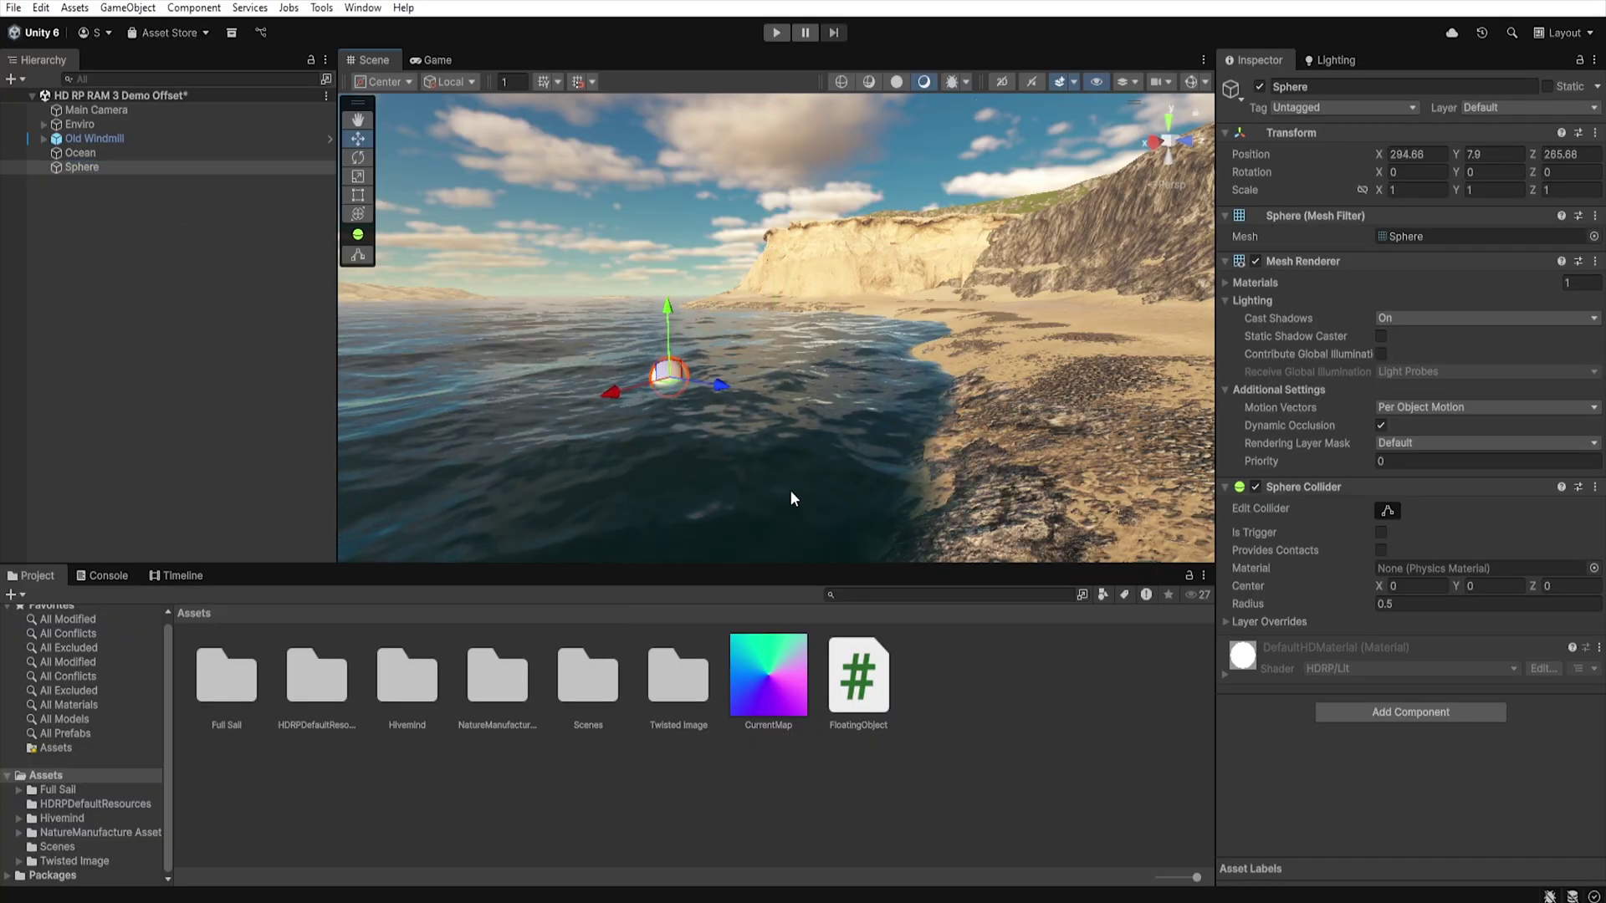
Attach the FloatingObject script to the Sphere and frame it in the Scene view.
{"action": "left_click_drag", "start_coordinate": [858, 677], "coordinate": [1280, 720]}
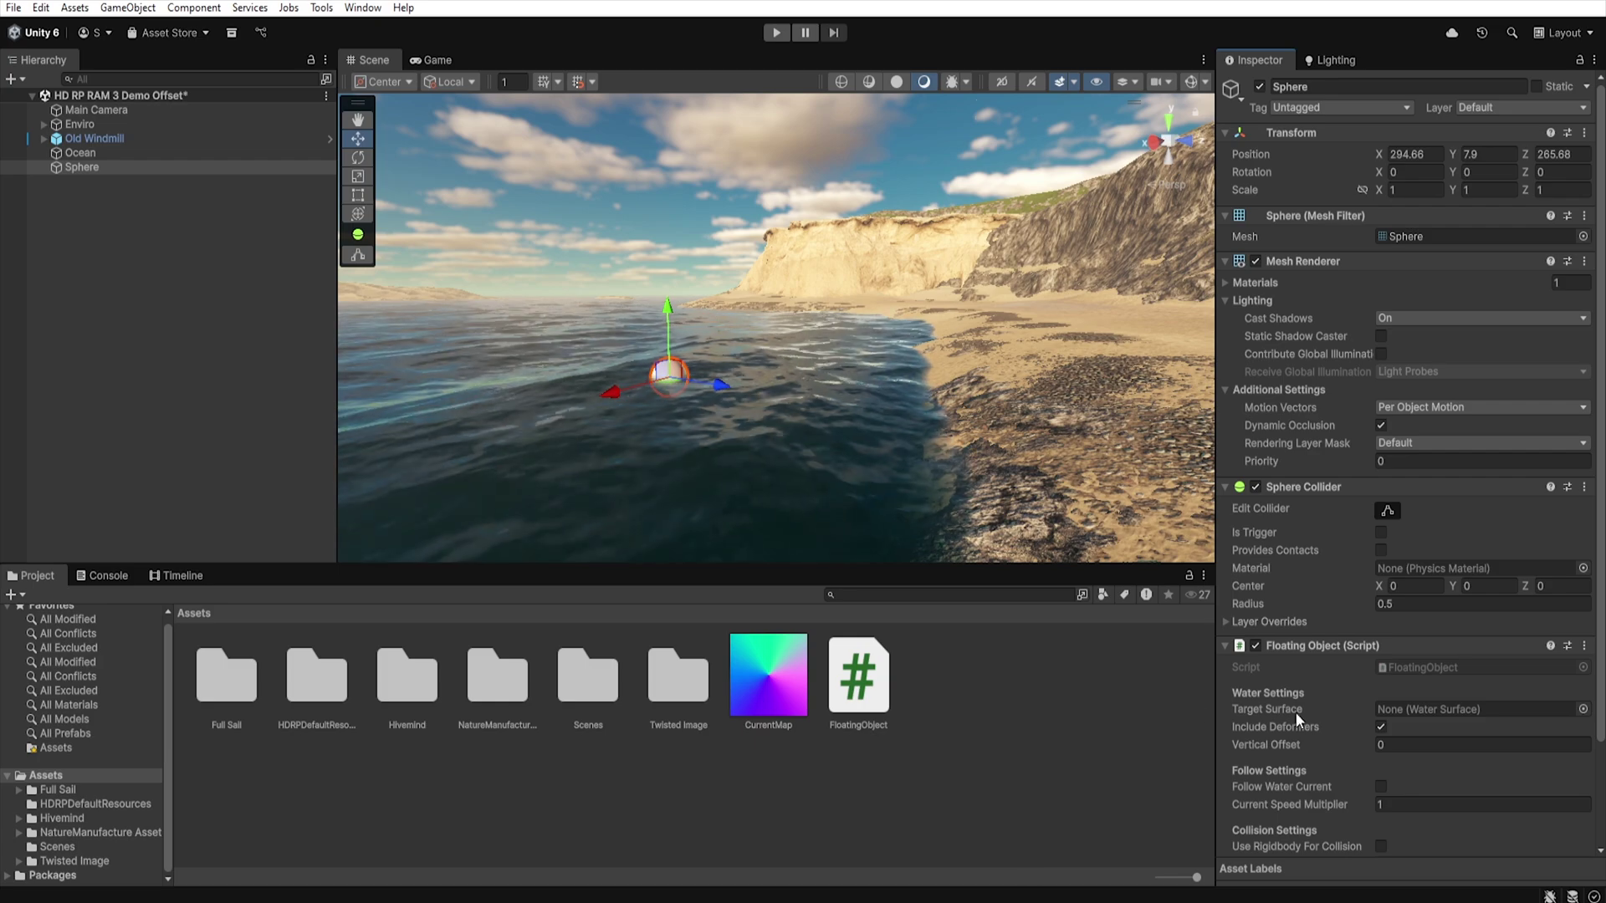
{"action": "scroll", "coordinate": [1307, 711], "scroll_direction": "down", "scroll_amount": 3}
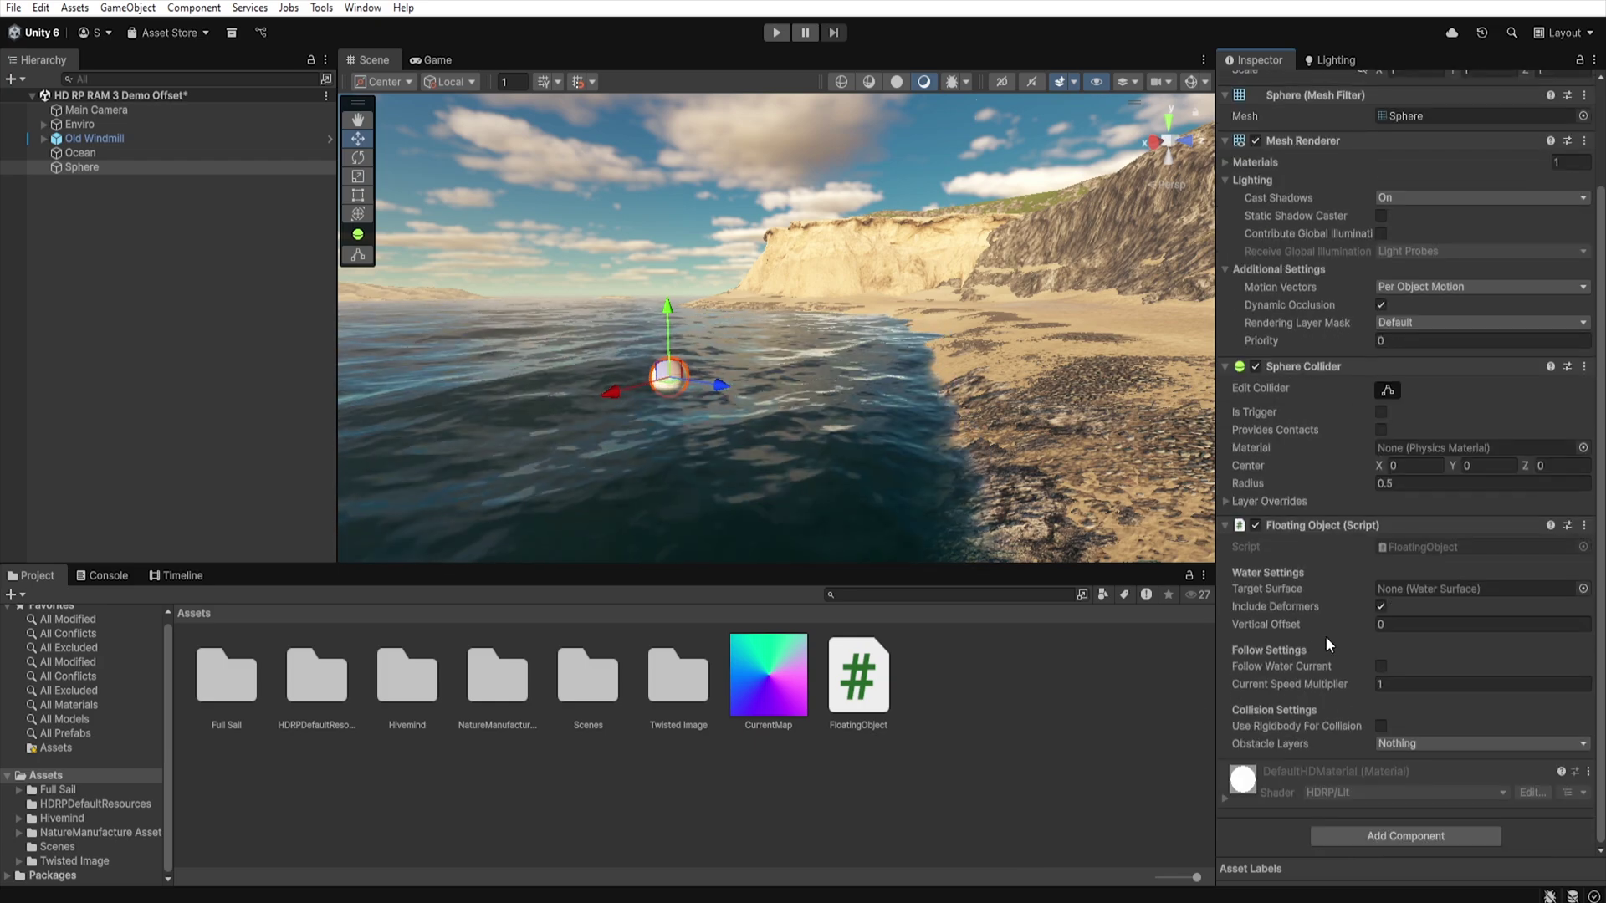
{"action": "key", "text": "f"}
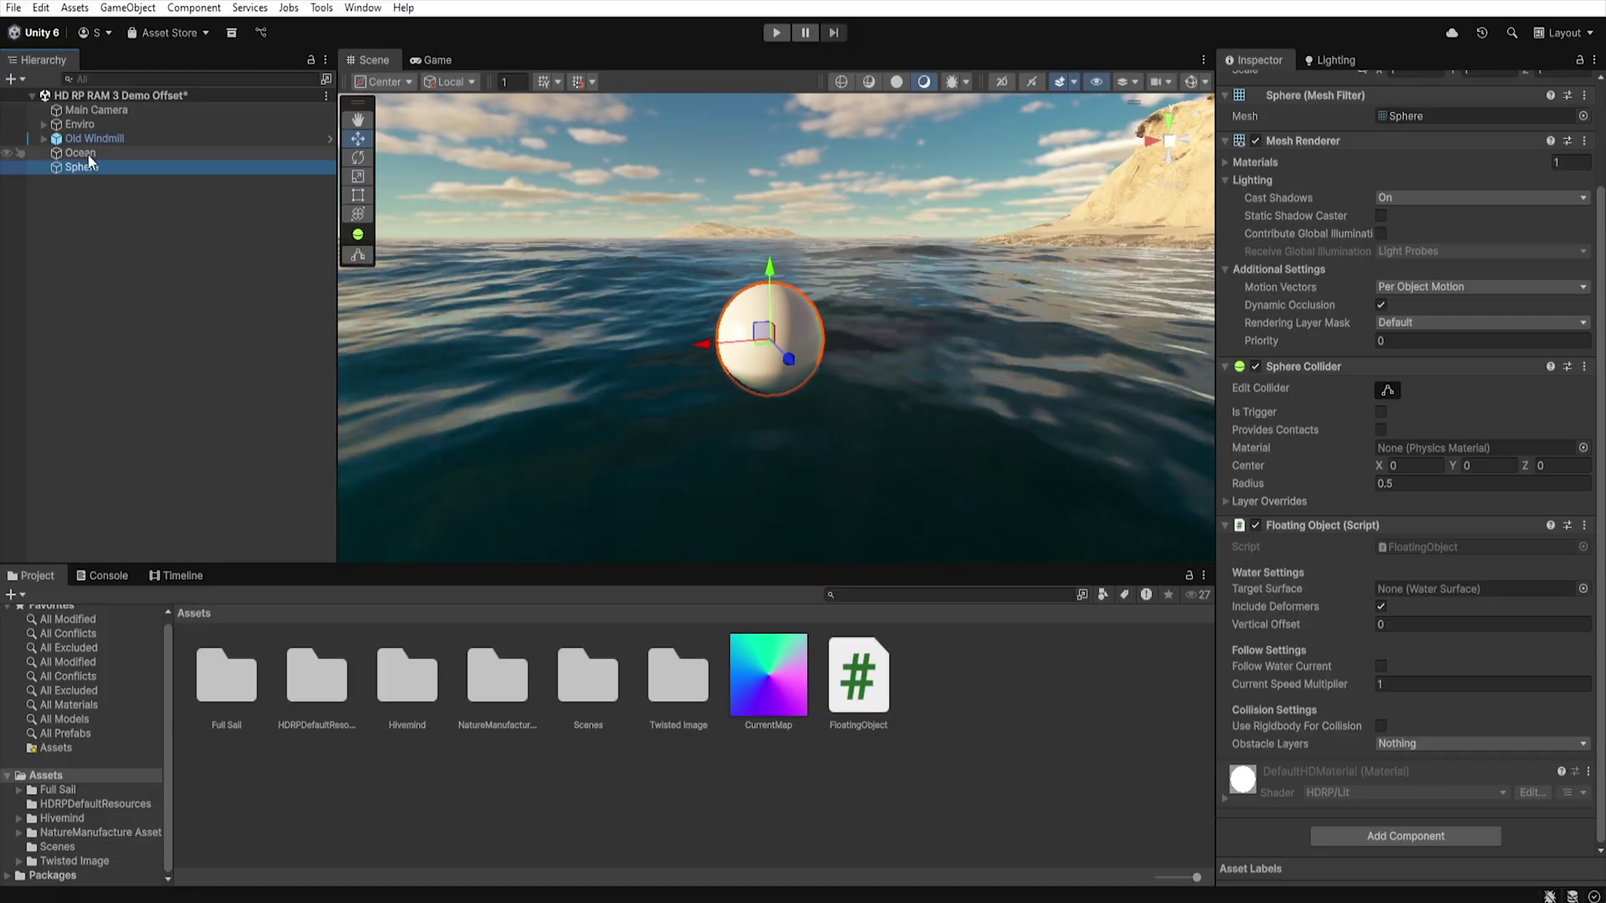
Set Ocean as the sphere's Target Surface and toggle Include Deformers off and back on.
{"action": "left_click_drag", "start_coordinate": [80, 153], "coordinate": [1427, 585]}
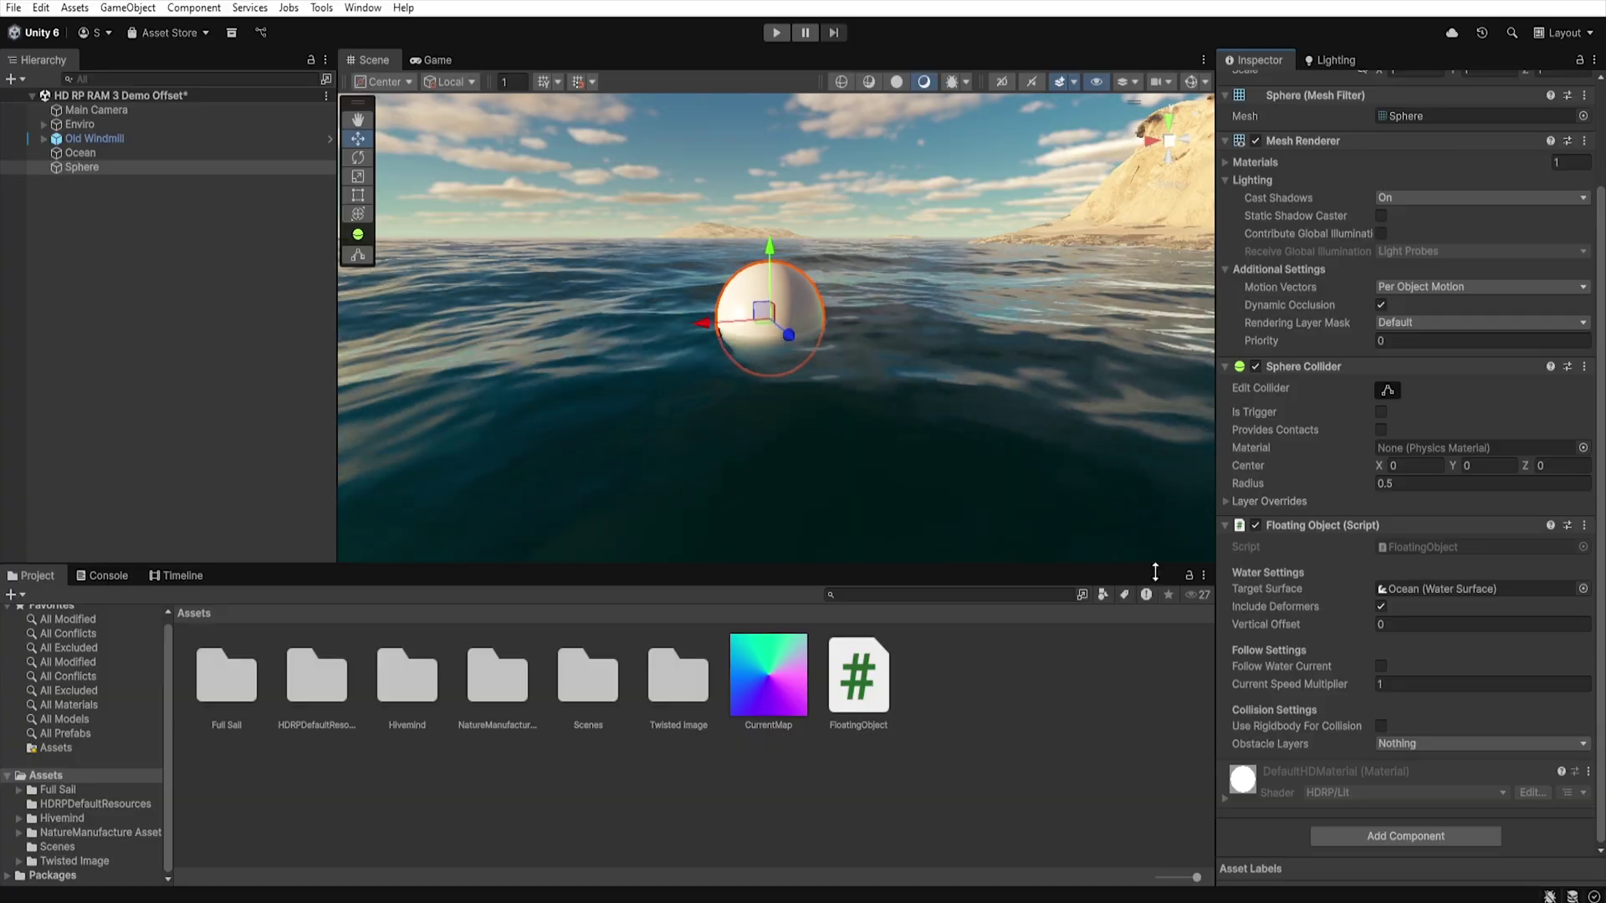
{"action": "left_click", "coordinate": [1380, 607]}
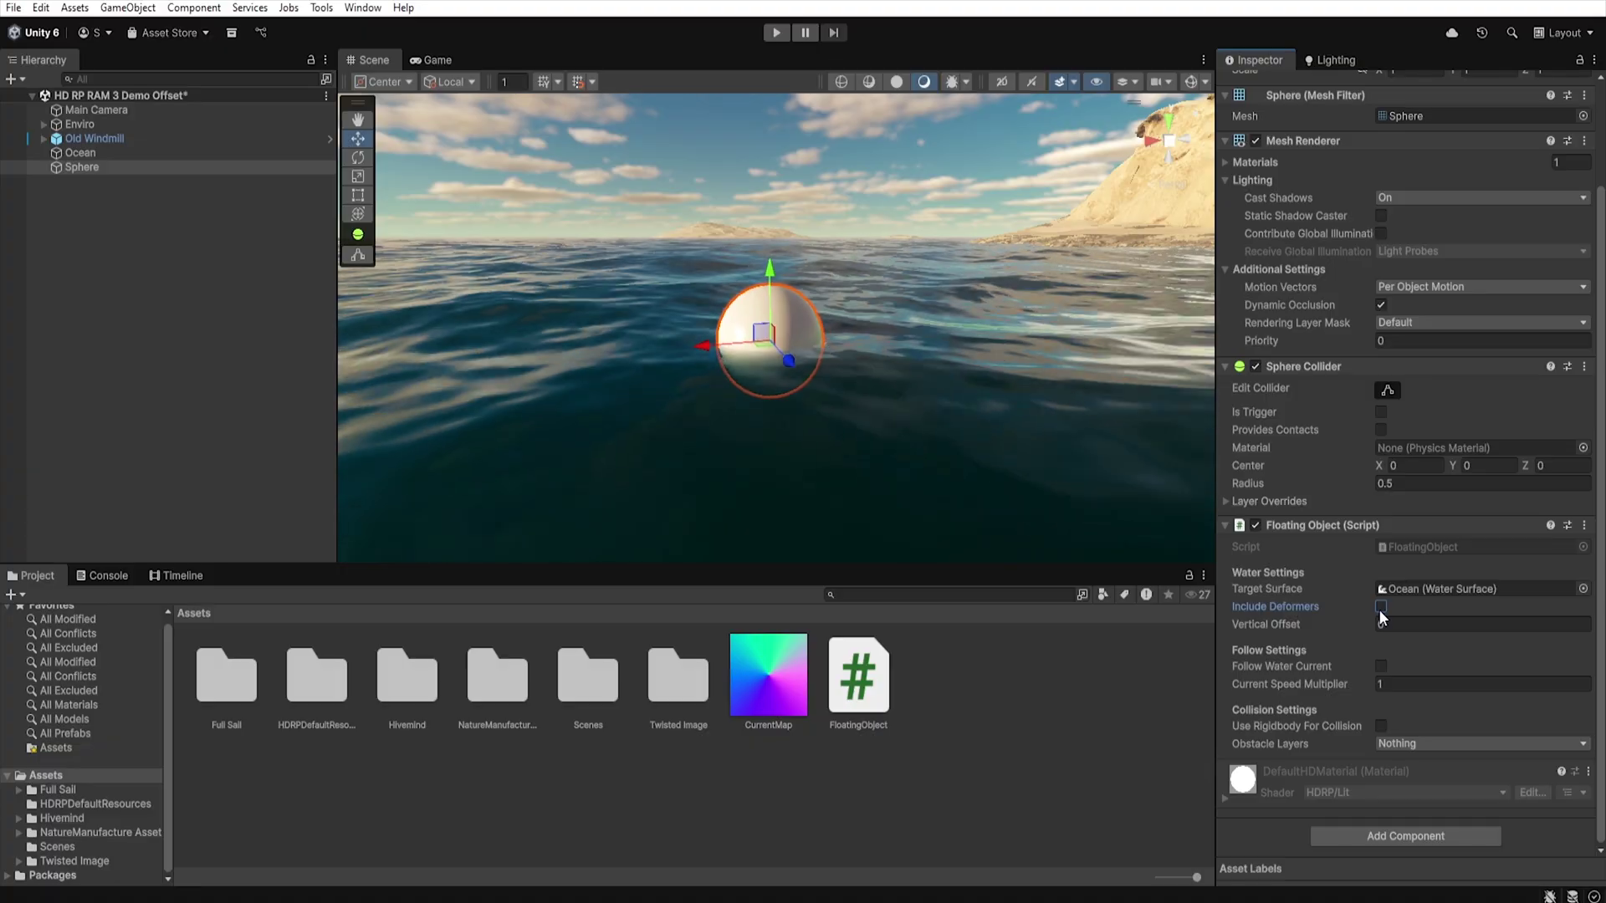
{"action": "left_click", "coordinate": [1380, 607]}
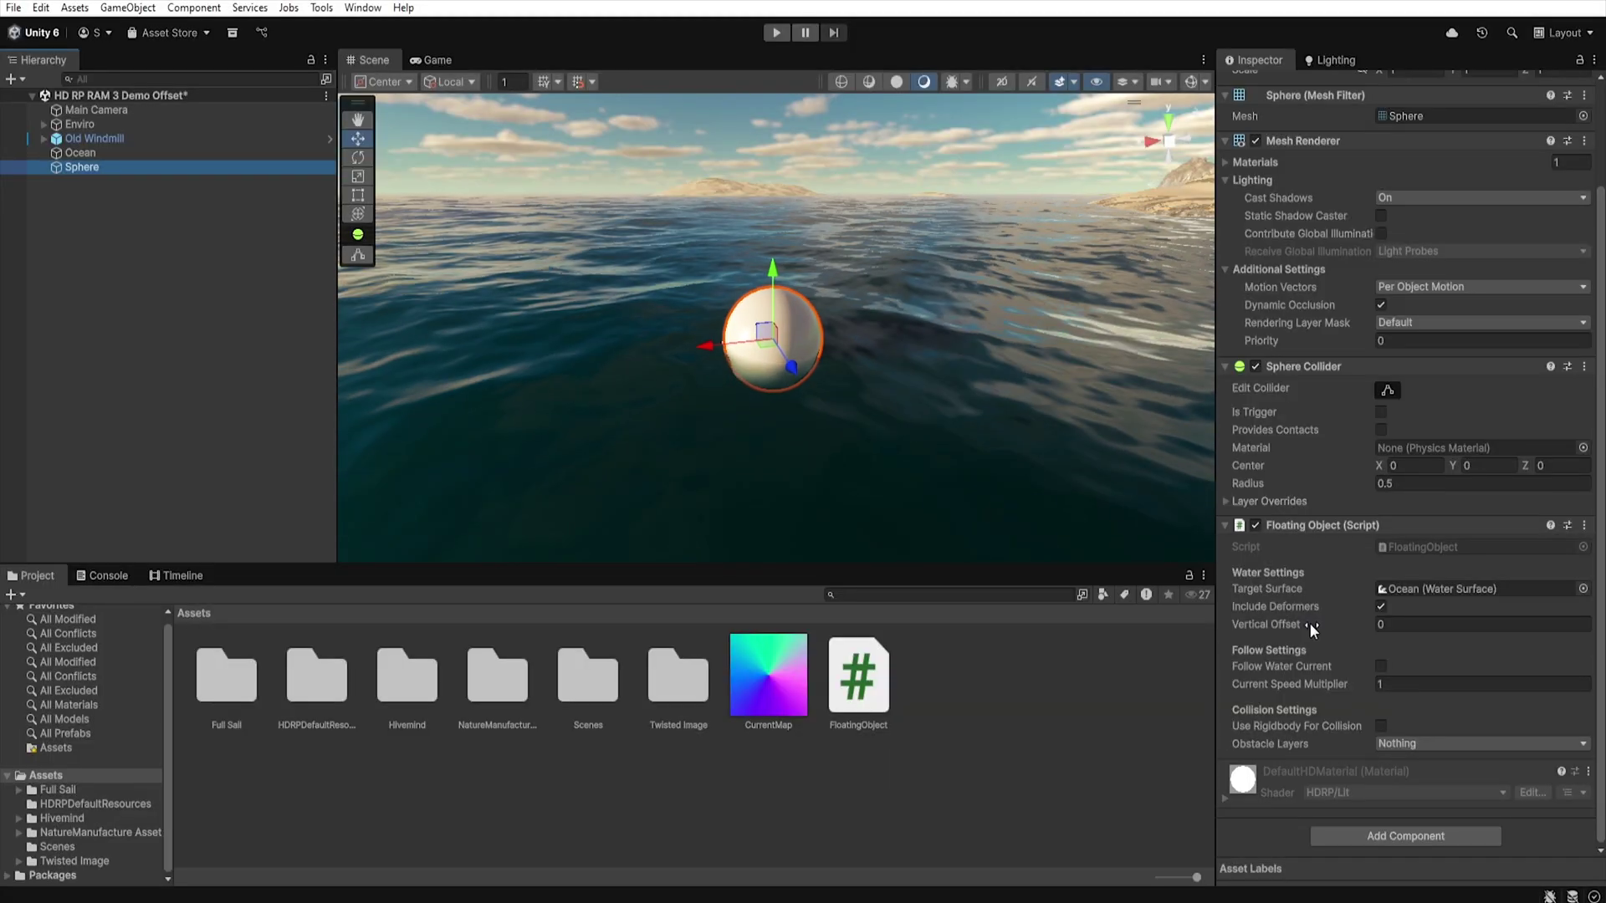
Scrub the sphere's Vertical Offset down to about -0.31.
{"action": "mouse_move", "coordinate": [1308, 623]}
{"action": "left_mouse_down"}
{"action": "mouse_move", "coordinate": [1287, 625]}
{"action": "mouse_move", "coordinate": [1327, 619]}
{"action": "mouse_move", "coordinate": [1273, 625]}
{"action": "mouse_move", "coordinate": [1322, 618]}
{"action": "mouse_move", "coordinate": [1308, 624]}
{"action": "left_mouse_up"}
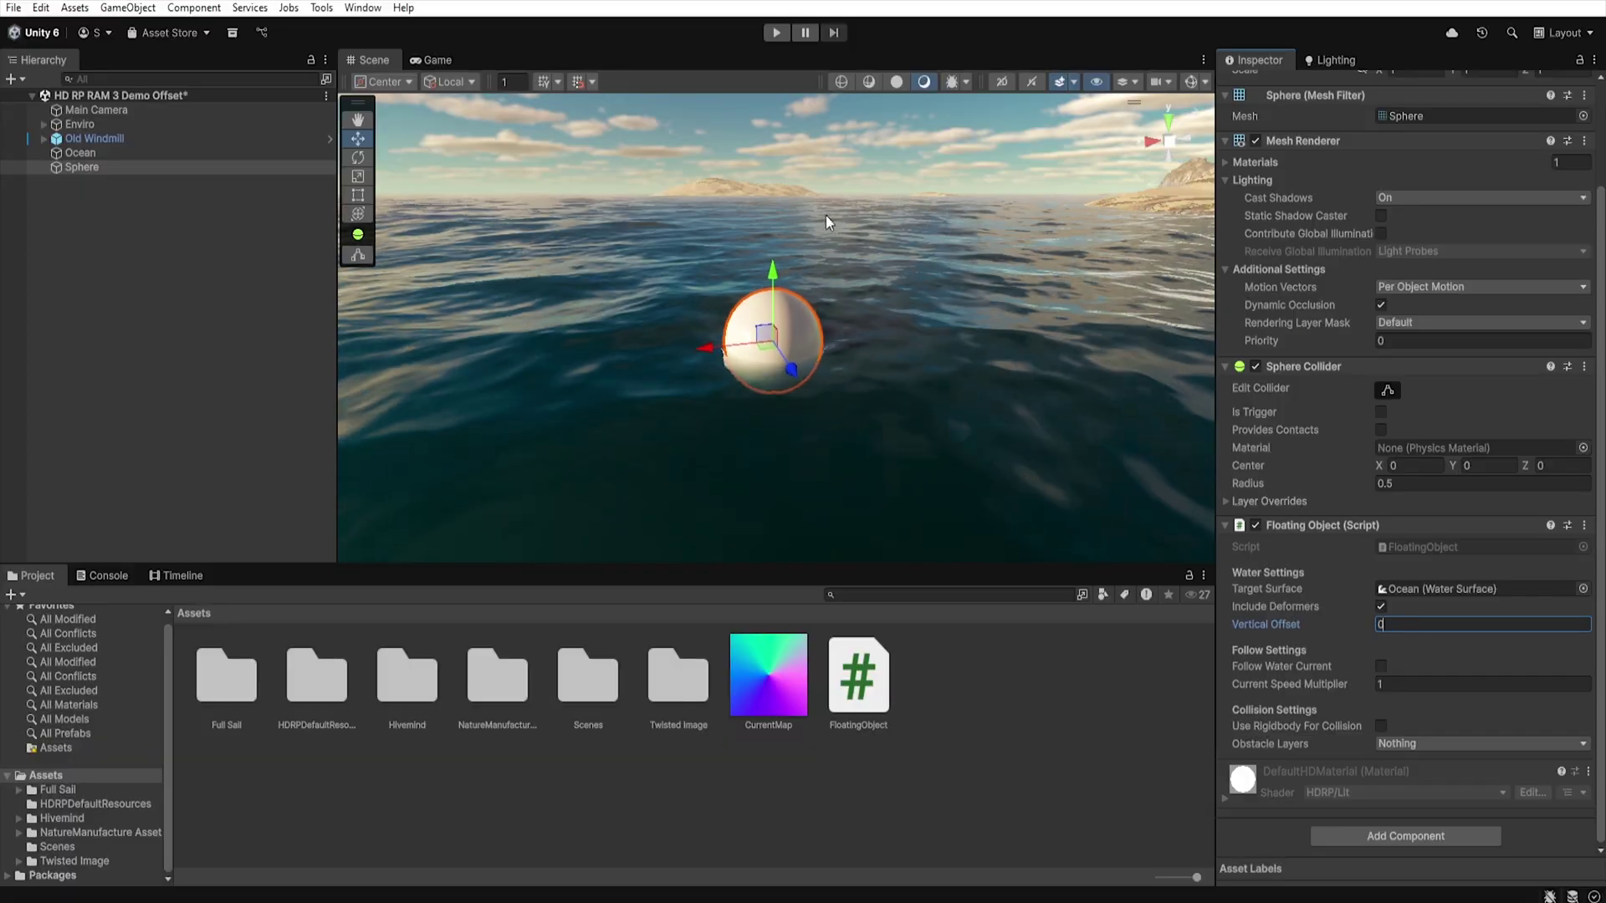
Toggle the sphere's Follow Water Current and set the Ocean's Debug Mode to Current.
{"action": "left_click", "coordinate": [1382, 666]}
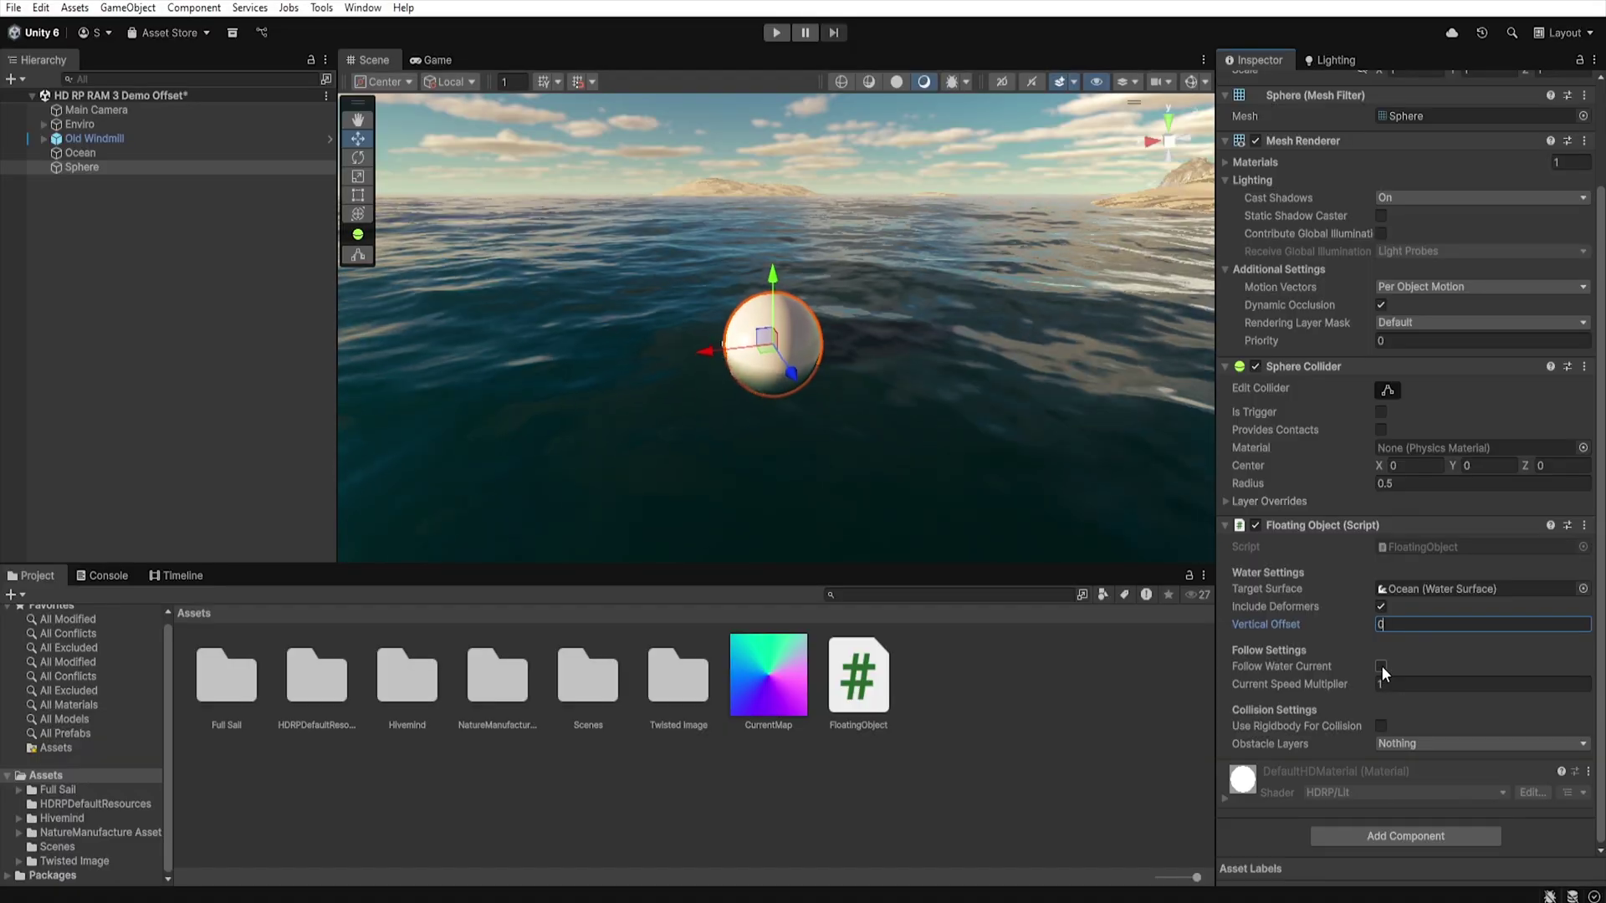
{"action": "right_click_drag", "start_coordinate": [862, 457], "coordinate": [1070, 493]}
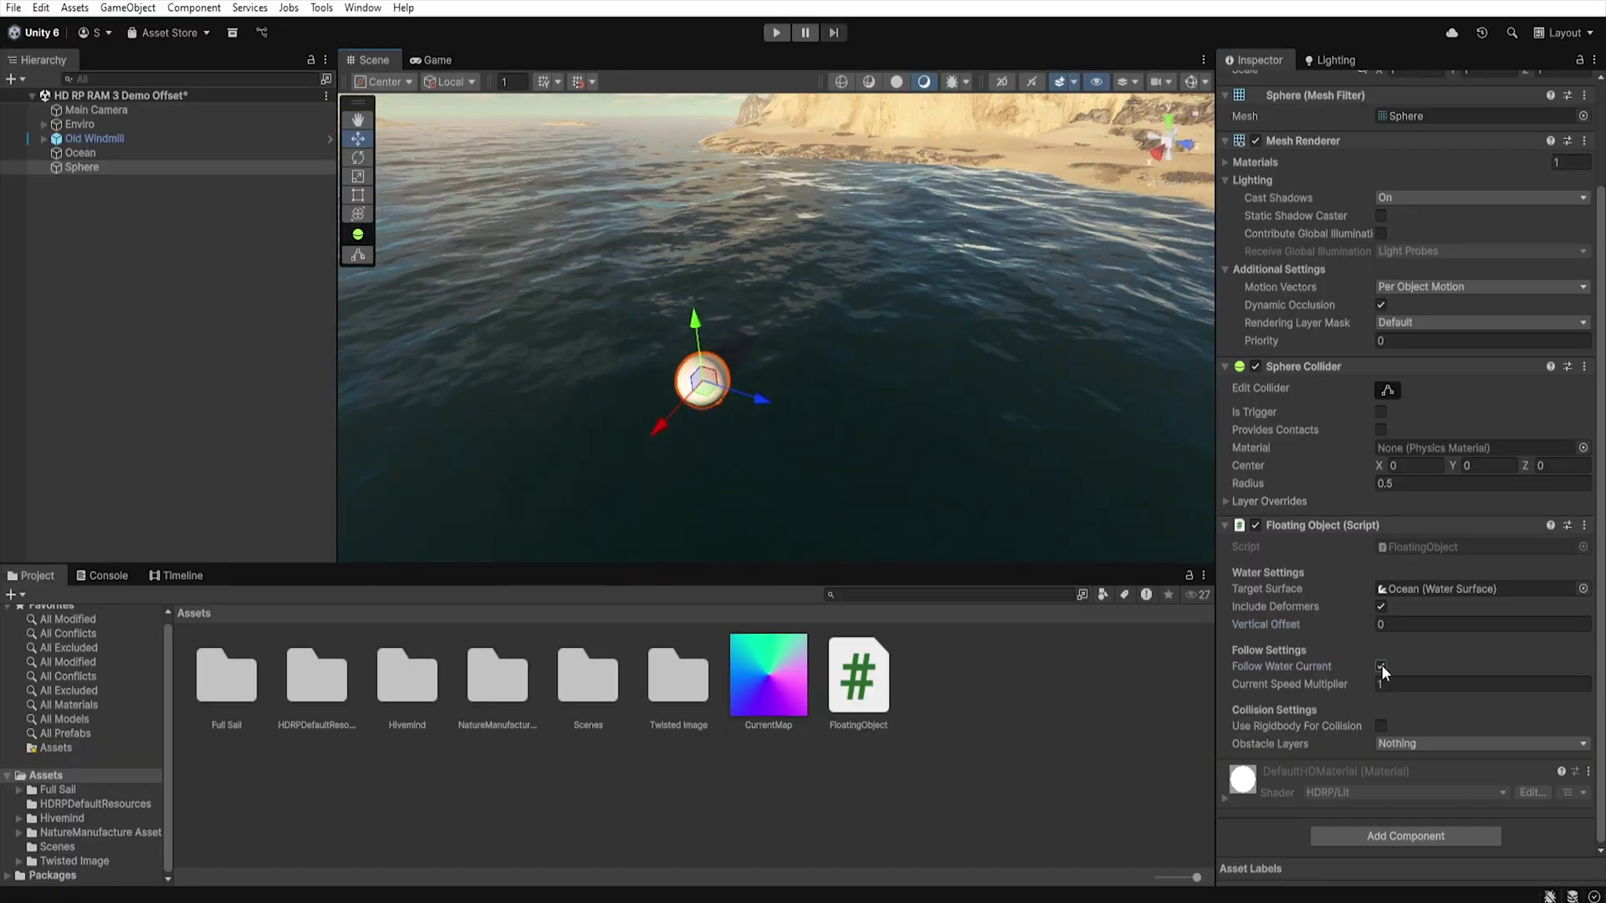
{"action": "left_click", "coordinate": [191, 153]}
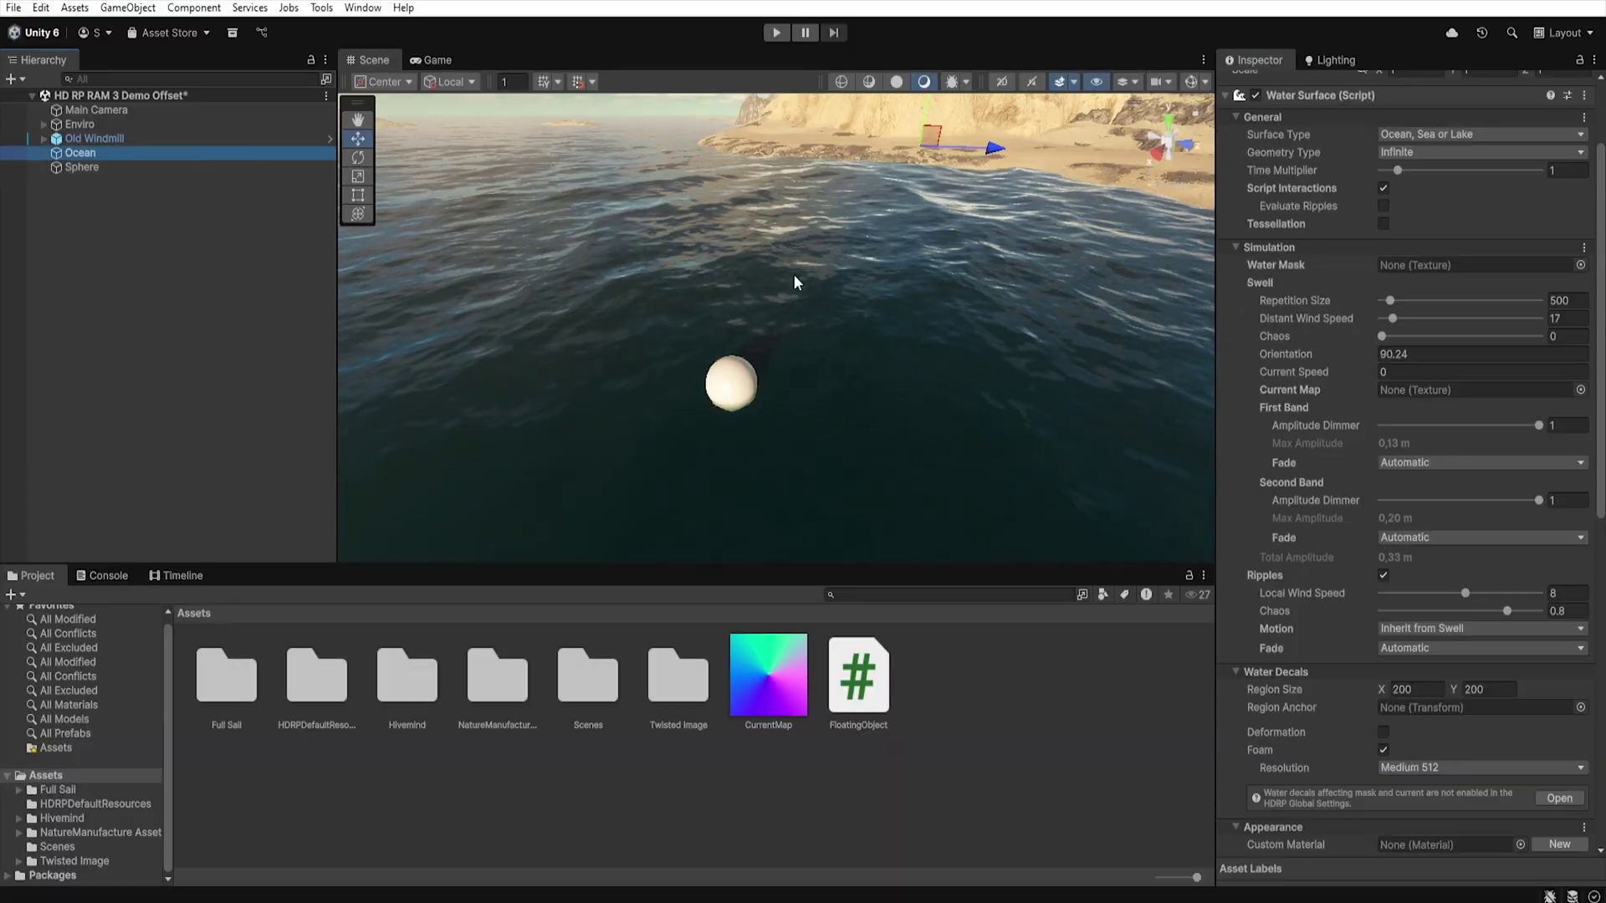
{"action": "scroll", "coordinate": [1322, 517], "scroll_direction": "down", "scroll_amount": 10}
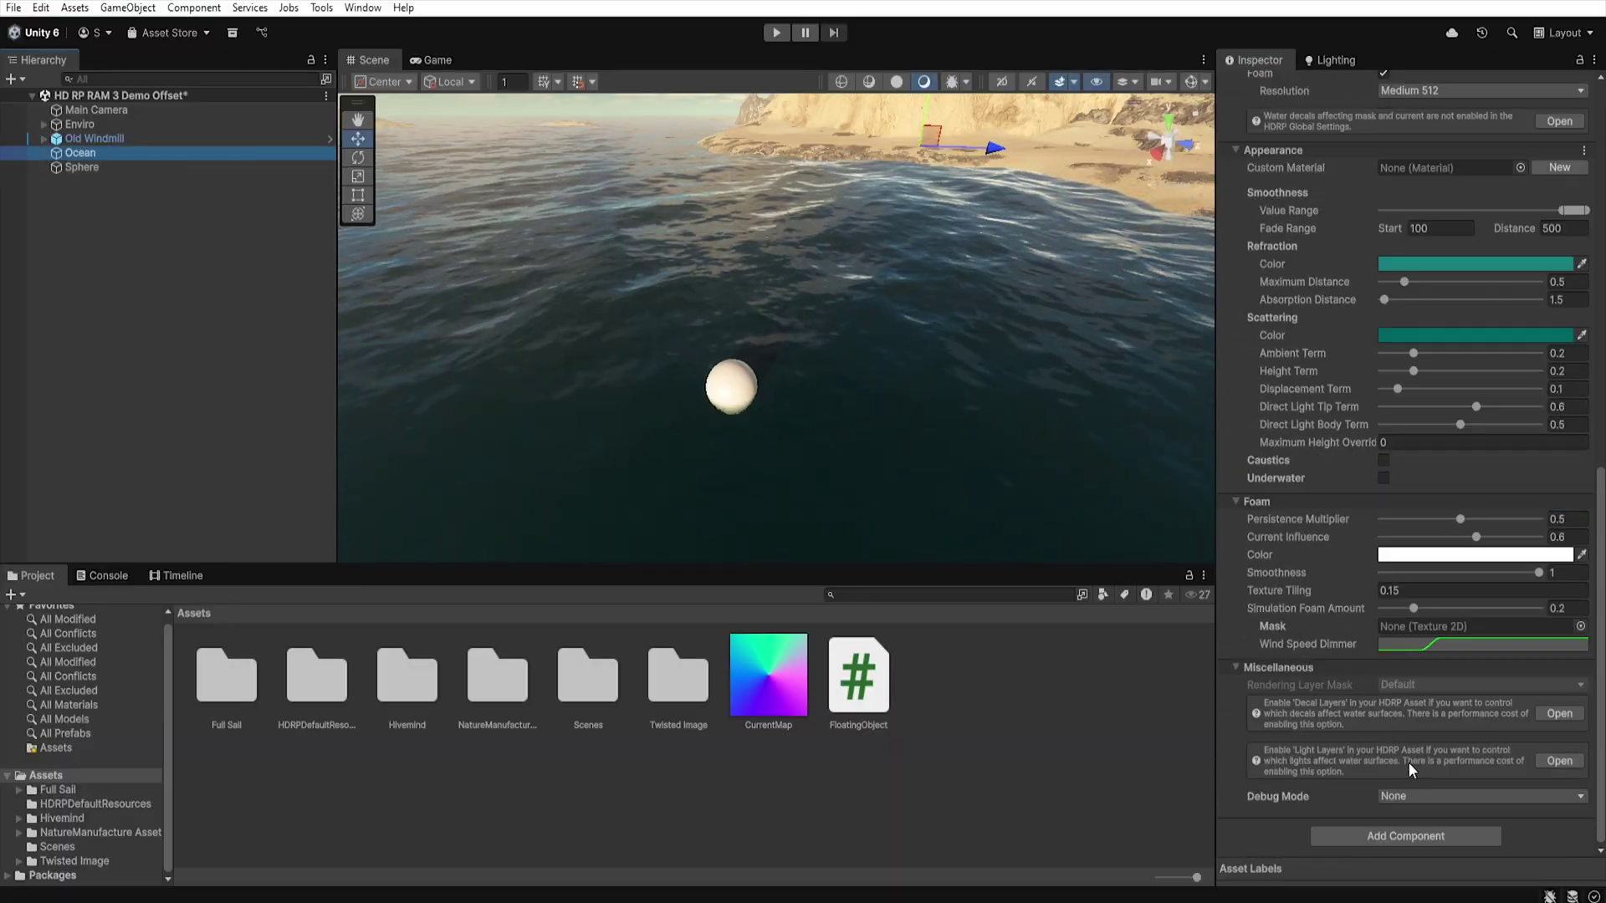
{"action": "left_click", "coordinate": [1443, 795]}
{"action": "left_click", "coordinate": [1422, 755]}
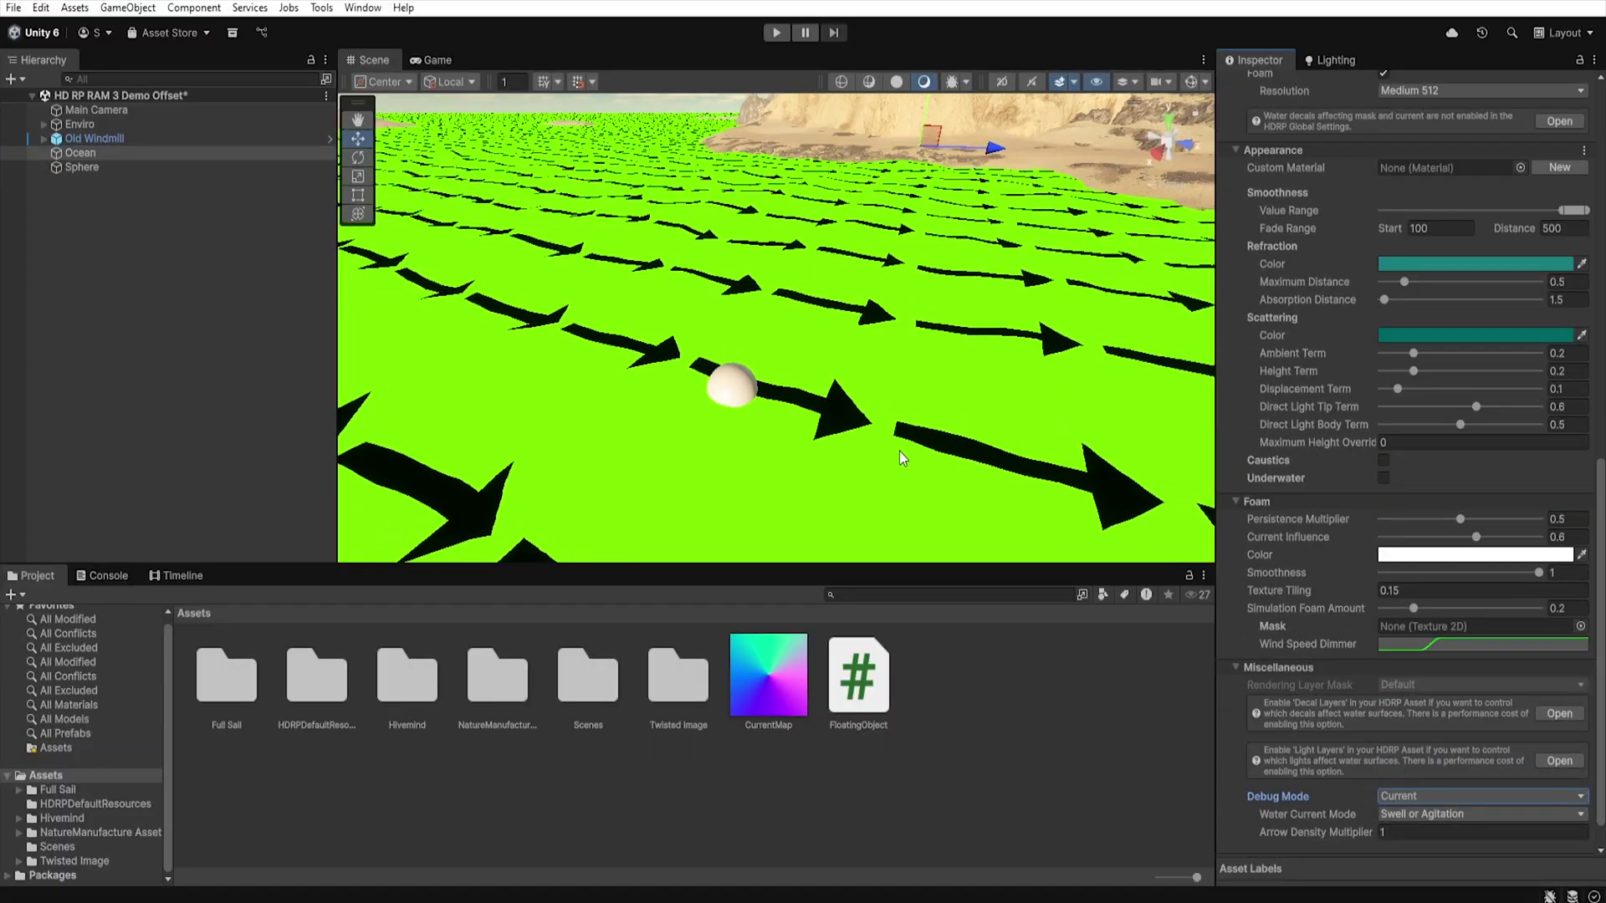
{"action": "scroll", "coordinate": [1291, 519], "scroll_direction": "up", "scroll_amount": 10}
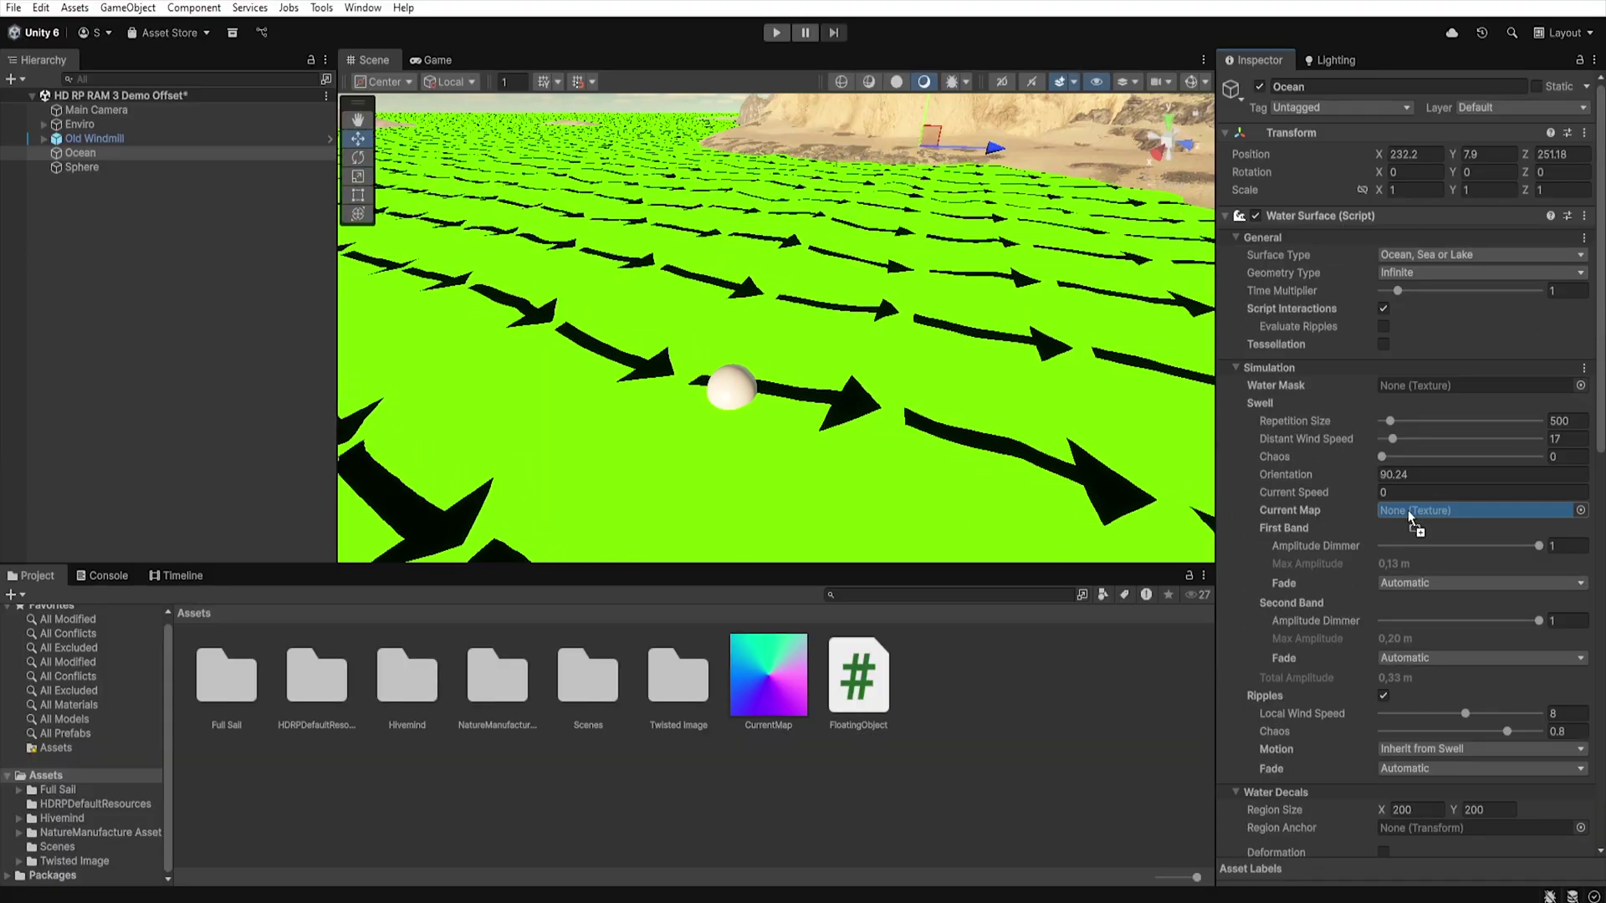
Assign the CurrentMap texture to the Ocean's Current Map slot and view the water from another angle.
{"action": "left_click_drag", "start_coordinate": [1408, 510], "coordinate": [1408, 510]}
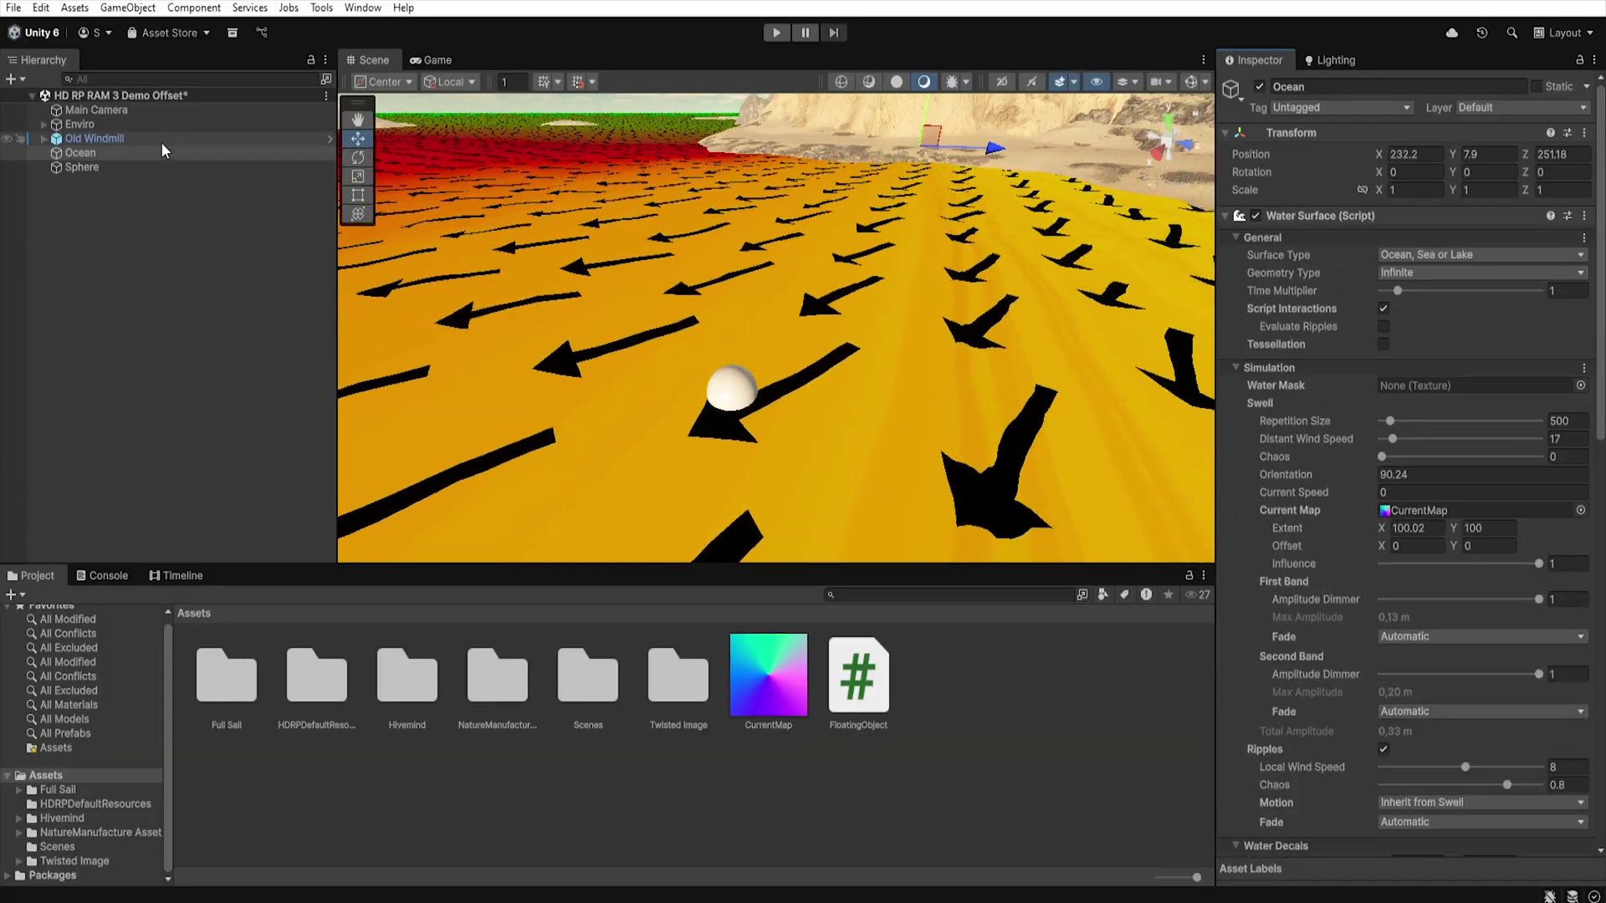
{"action": "scroll", "coordinate": [1345, 621], "scroll_direction": "down", "scroll_amount": 3}
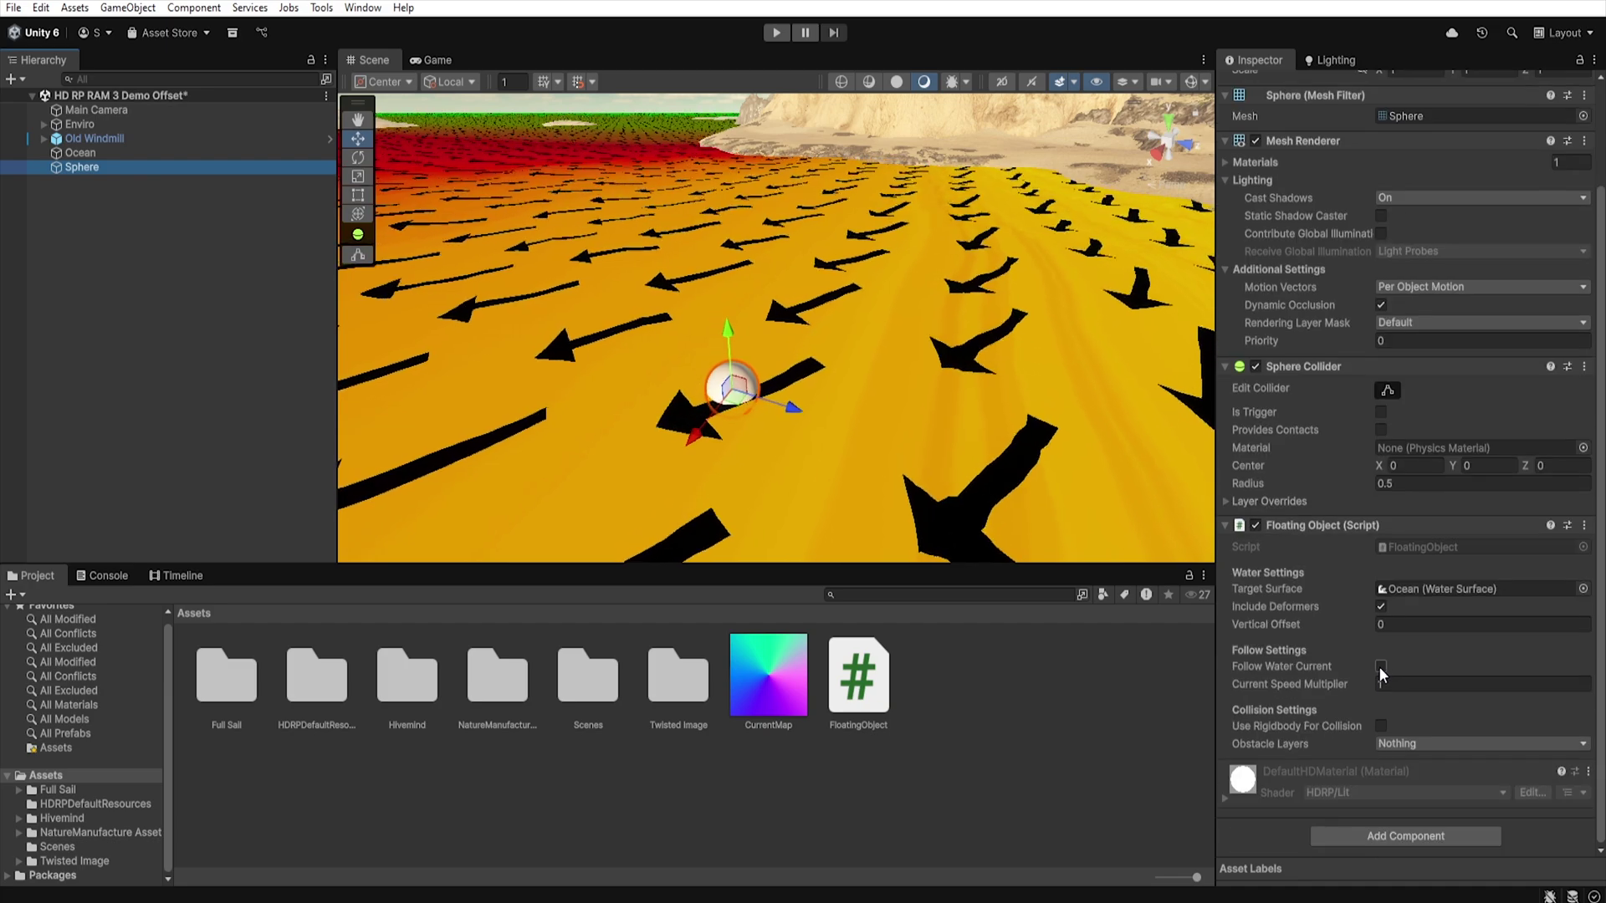
{"action": "right_click_drag", "start_coordinate": [908, 456], "coordinate": [545, 389]}
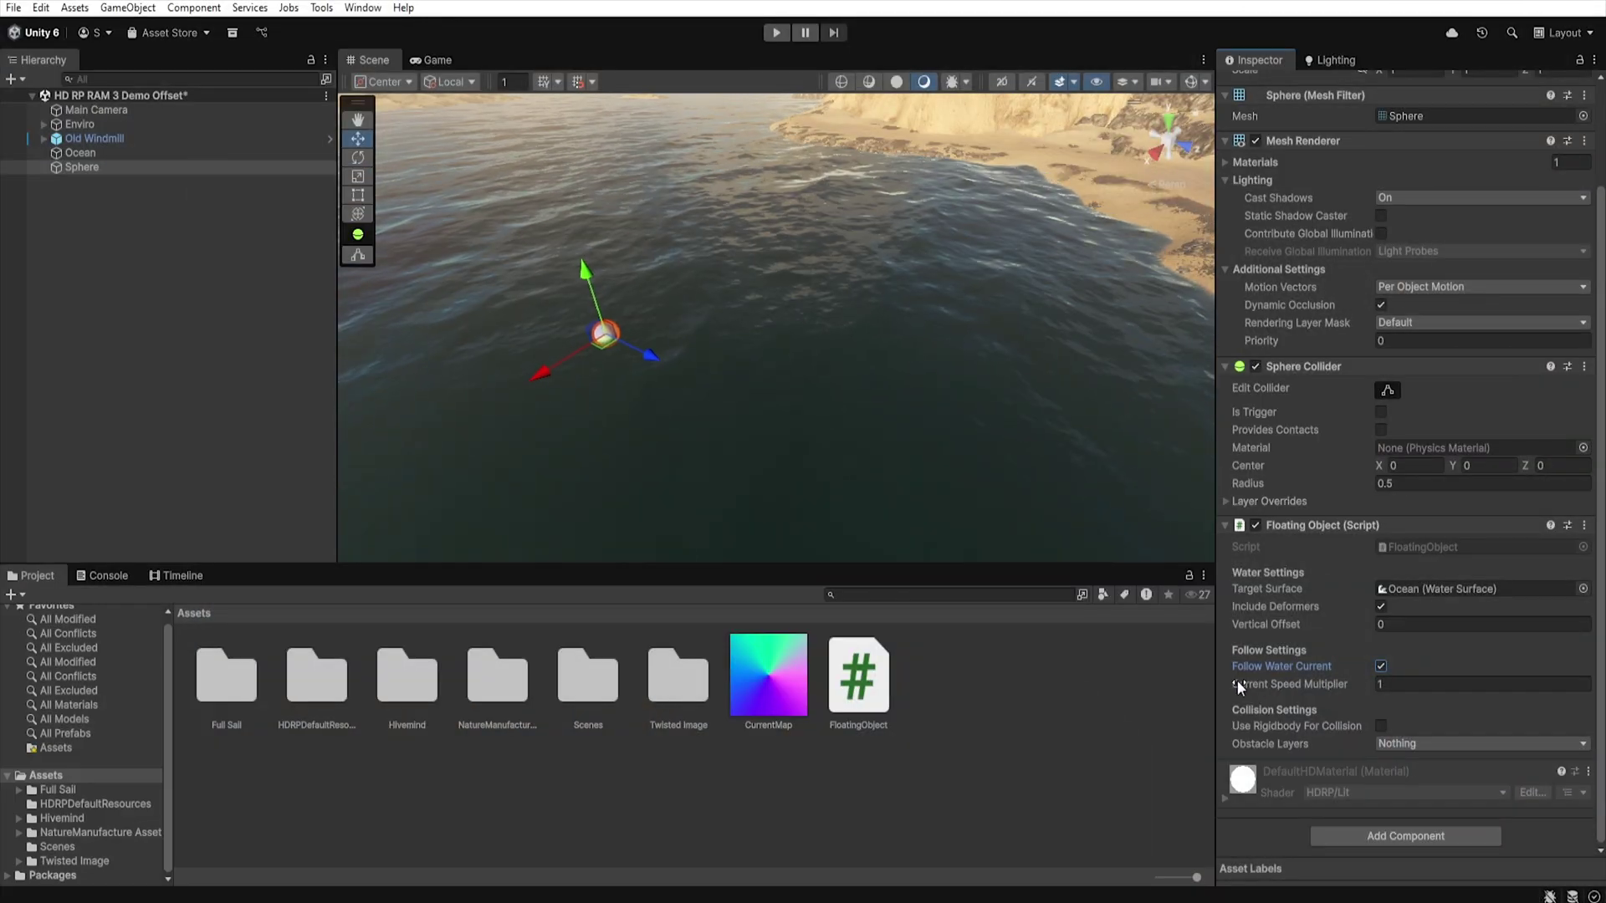
Scrub the sphere's Current Speed Multiplier up to about 3.
{"action": "left_click_drag", "start_coordinate": [1283, 684], "coordinate": [1228, 701]}
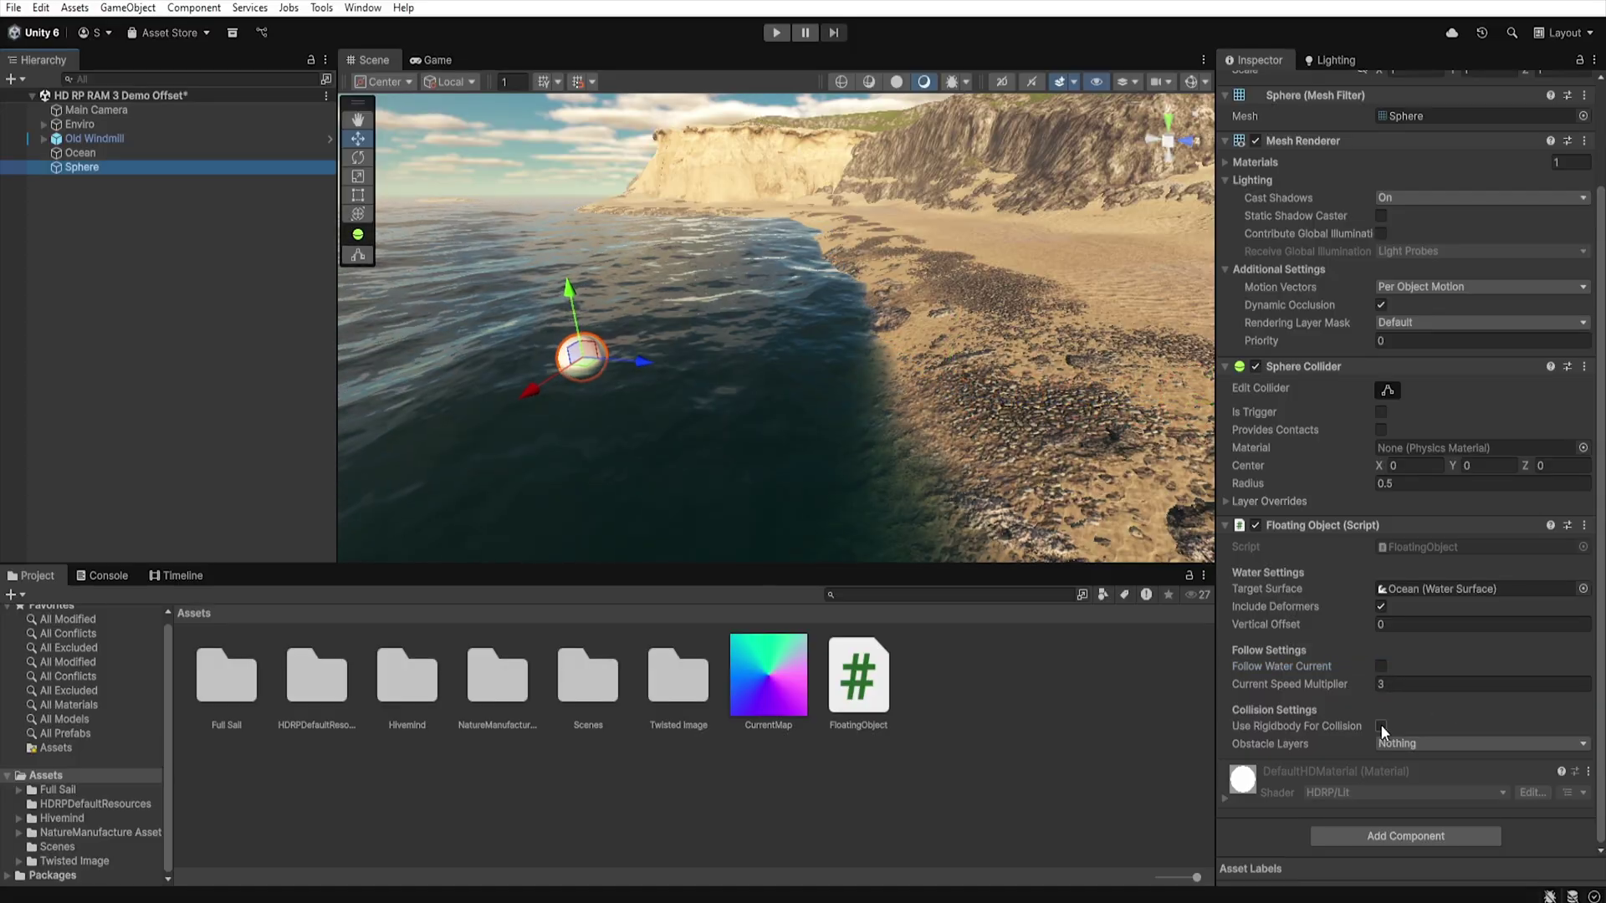
Set the sphere's Obstacle Layers to Everything and enter play mode to test it.
{"action": "left_click", "coordinate": [1402, 742]}
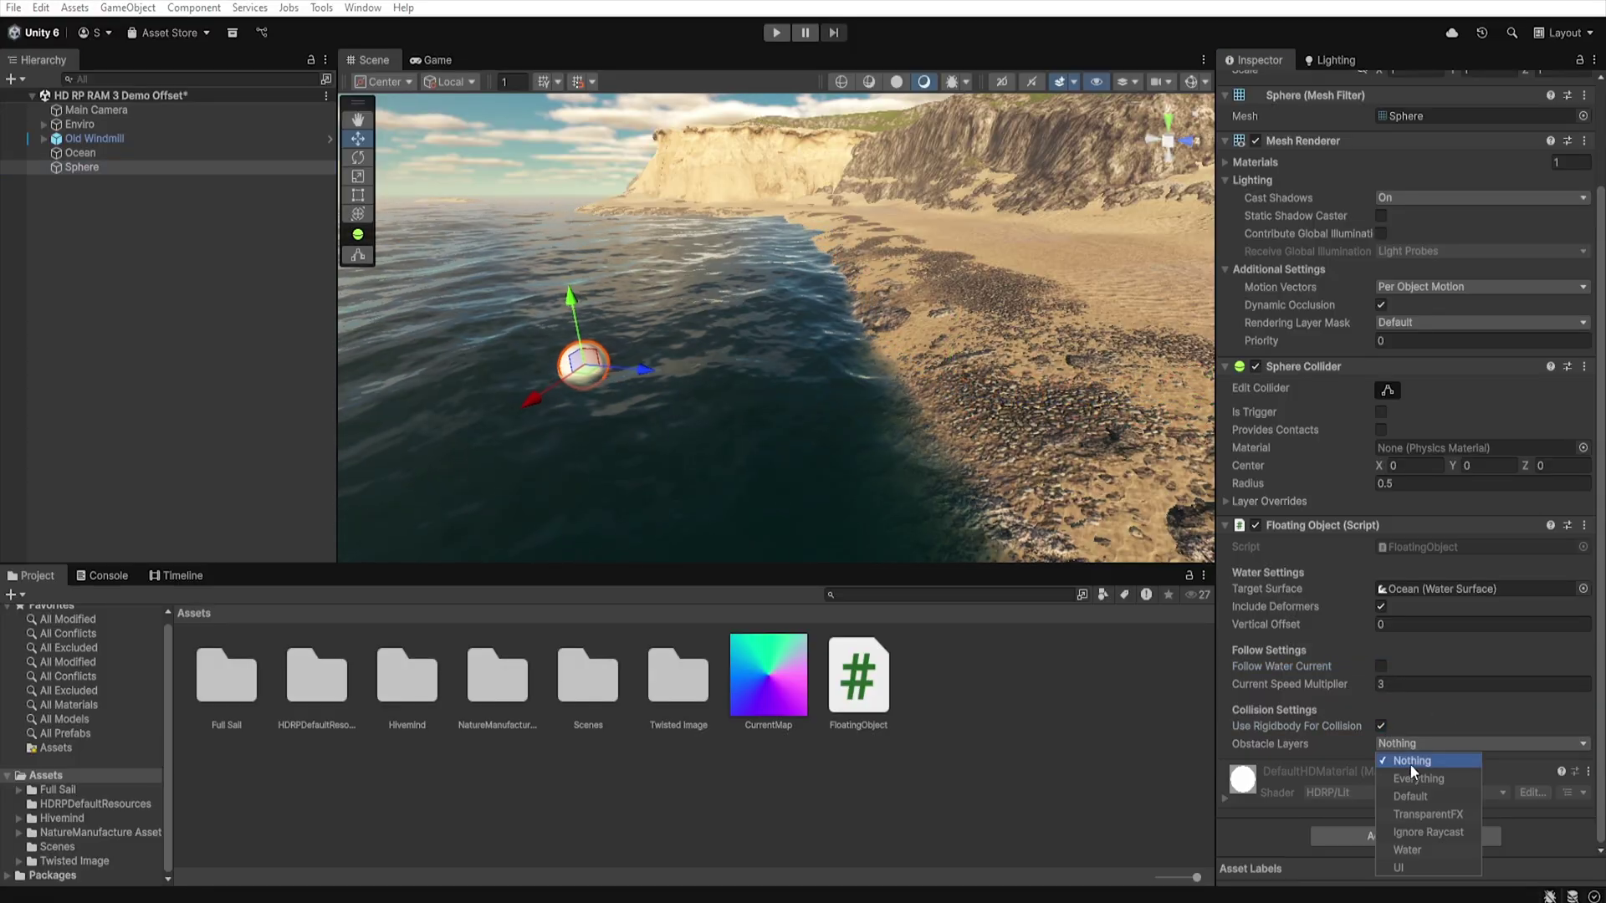
{"action": "left_click", "coordinate": [1405, 776]}
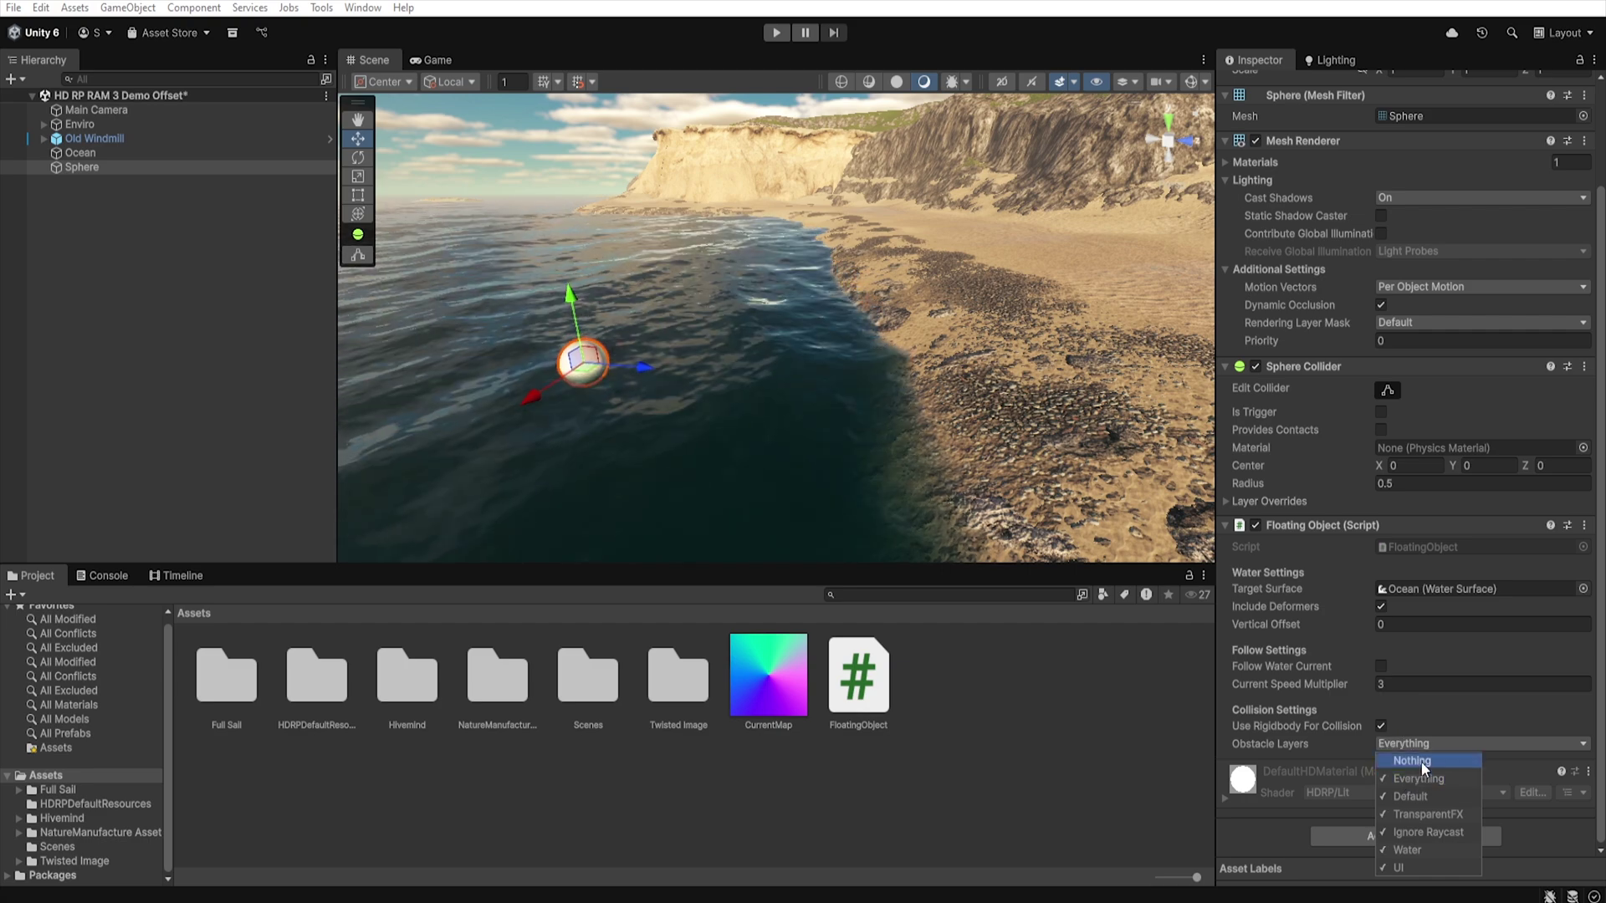
{"action": "left_click", "coordinate": [776, 33]}
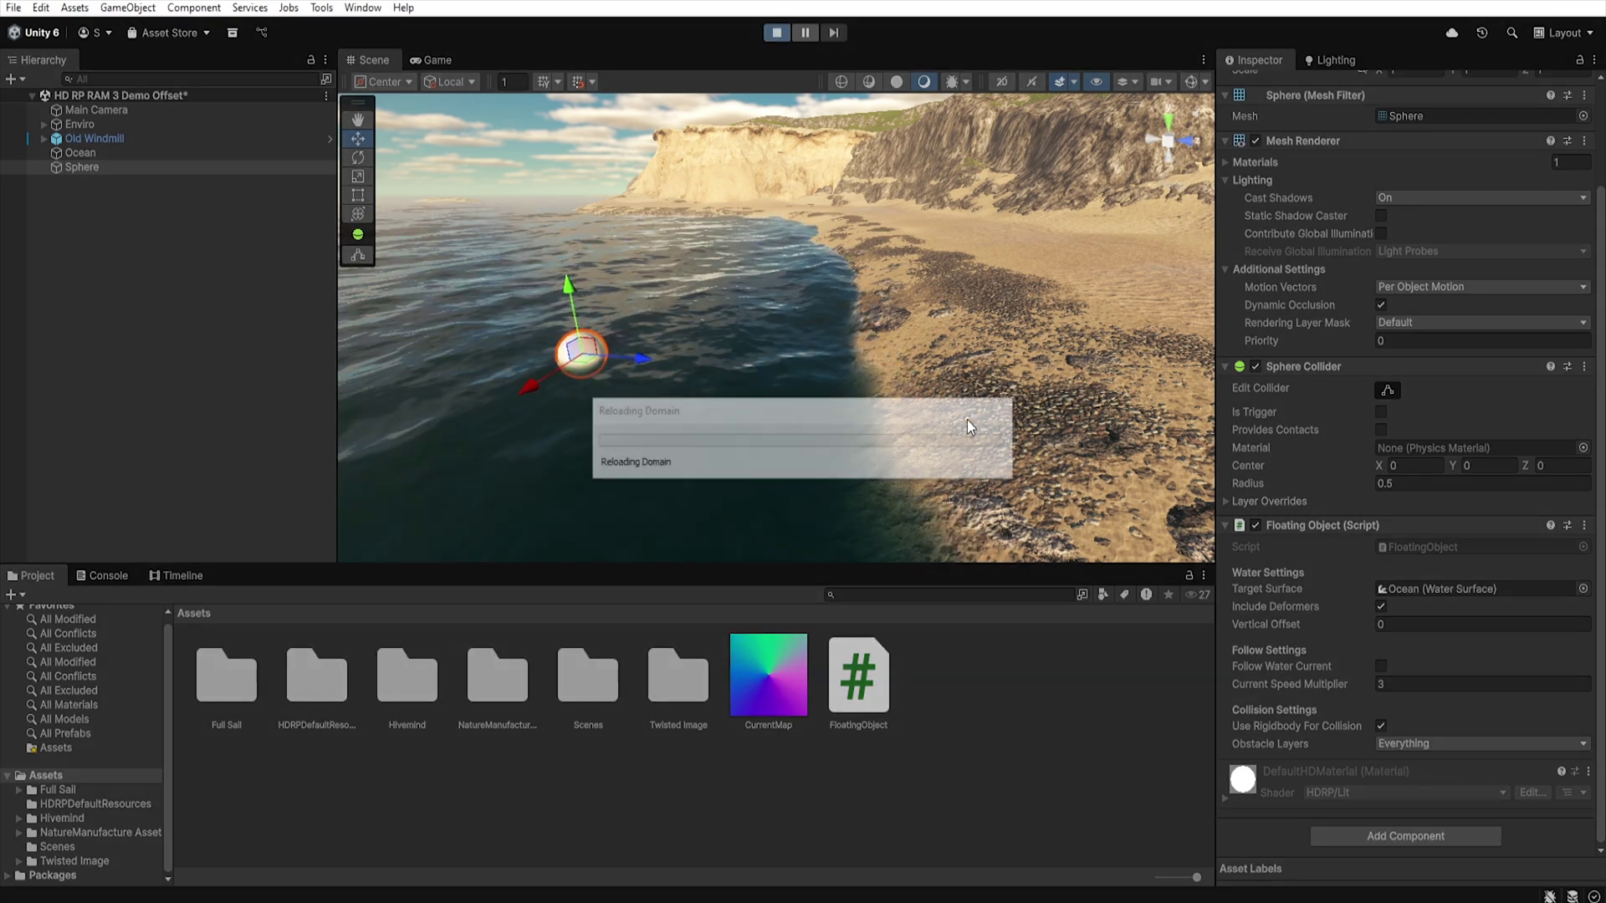
{"action": "scroll", "coordinate": [1329, 552], "scroll_direction": "down", "scroll_amount": 5}
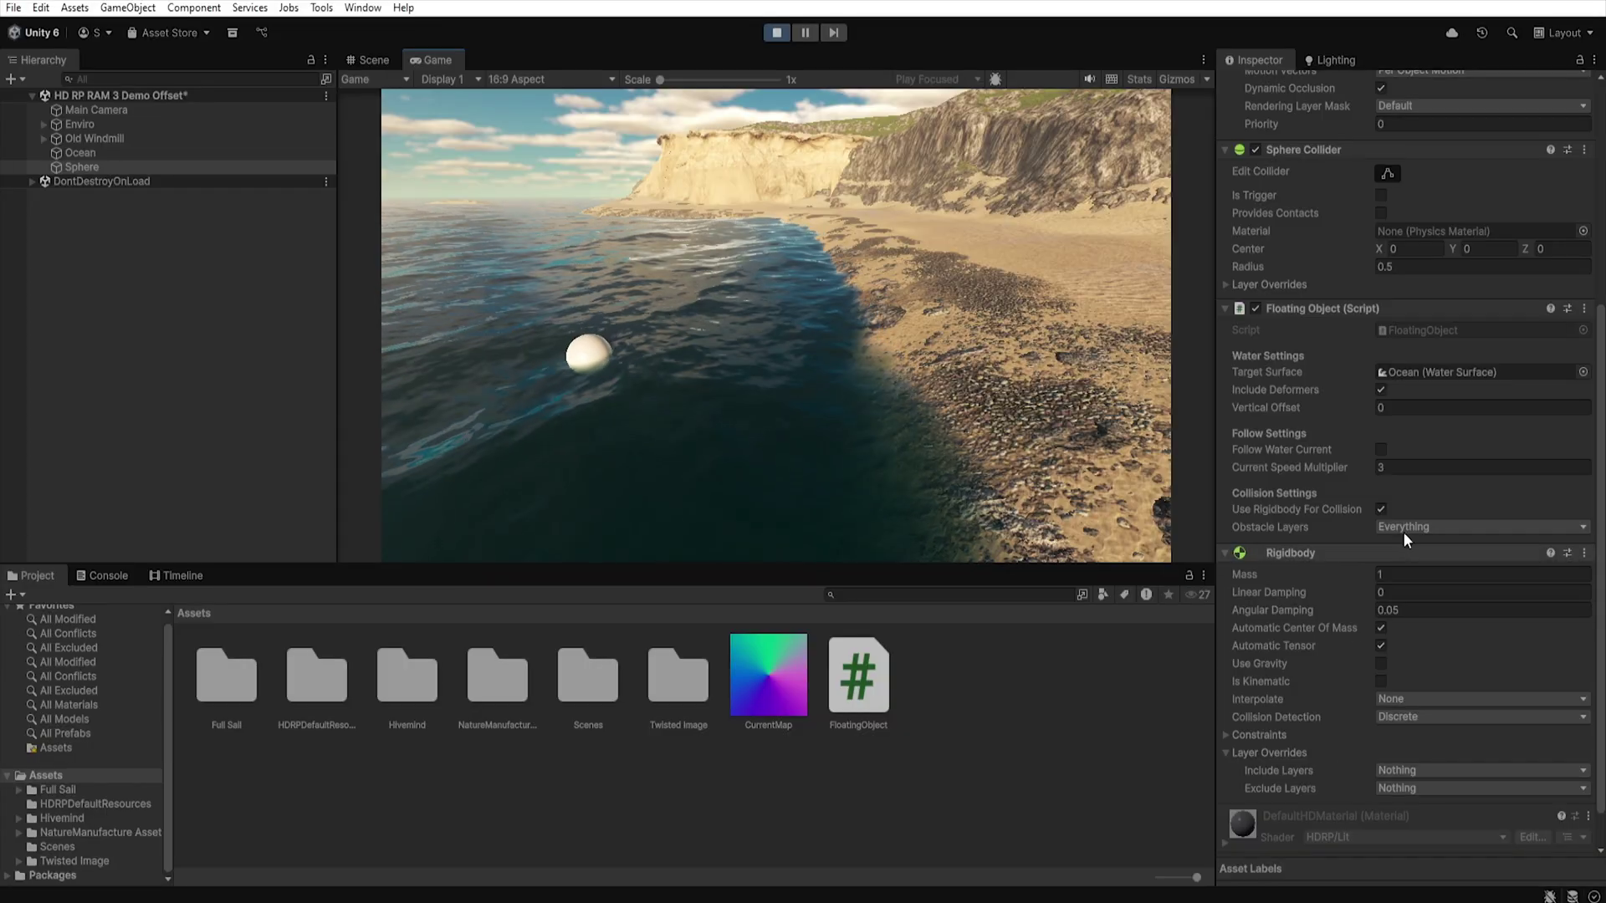
In play mode, turn Follow Water Current on to drift the sphere shoreward, then off.
{"action": "left_click", "coordinate": [1382, 451]}
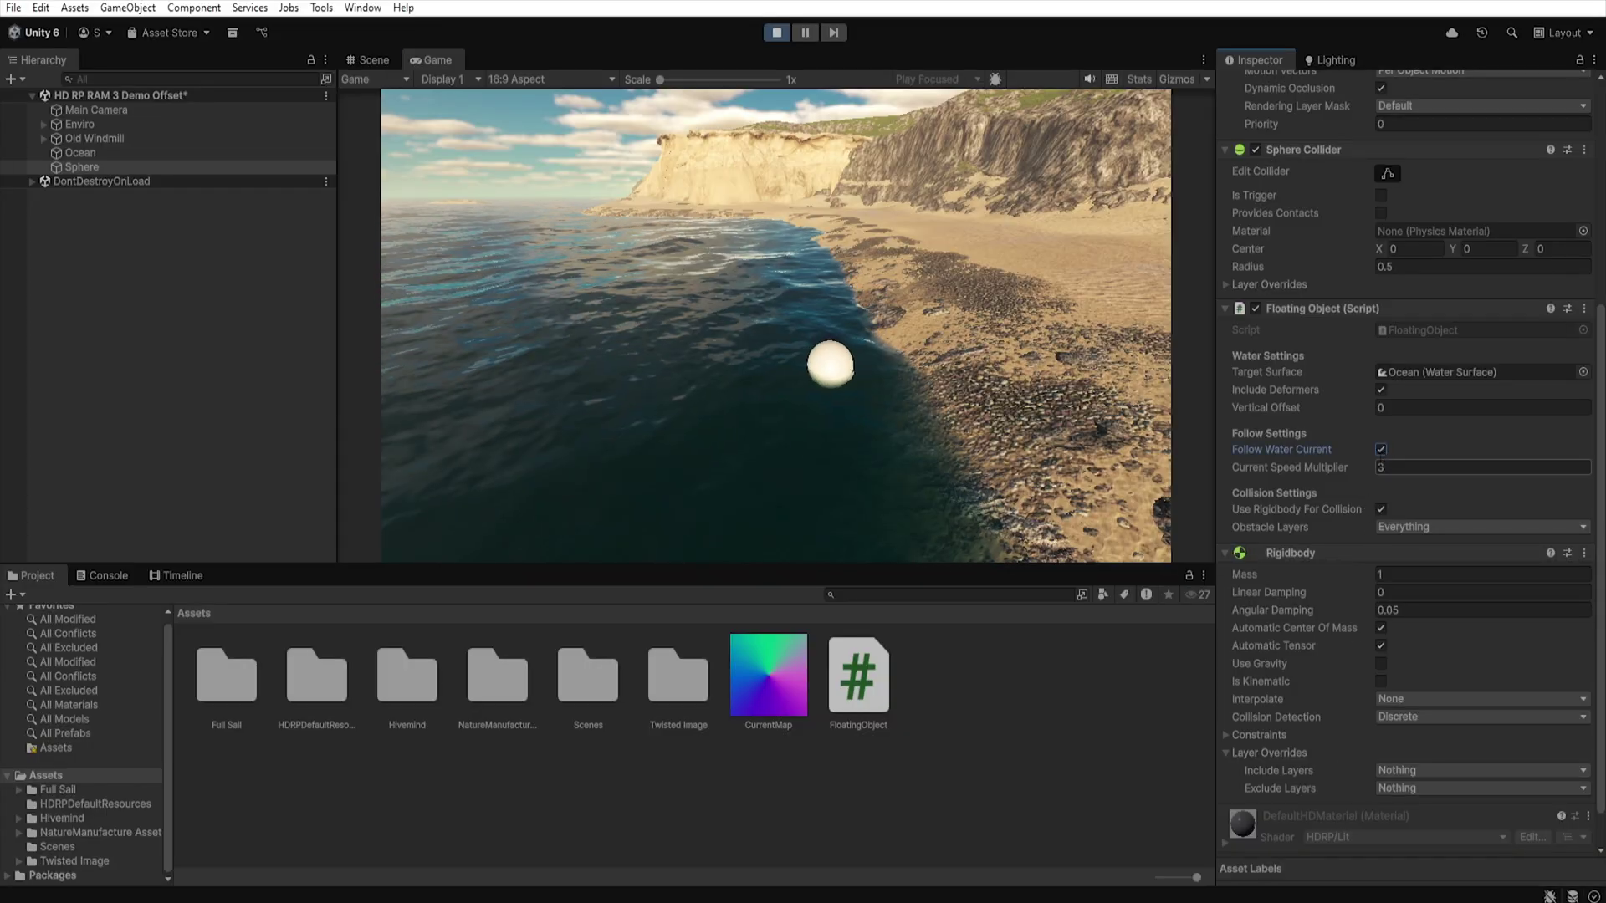
{"action": "left_click", "coordinate": [1380, 449]}
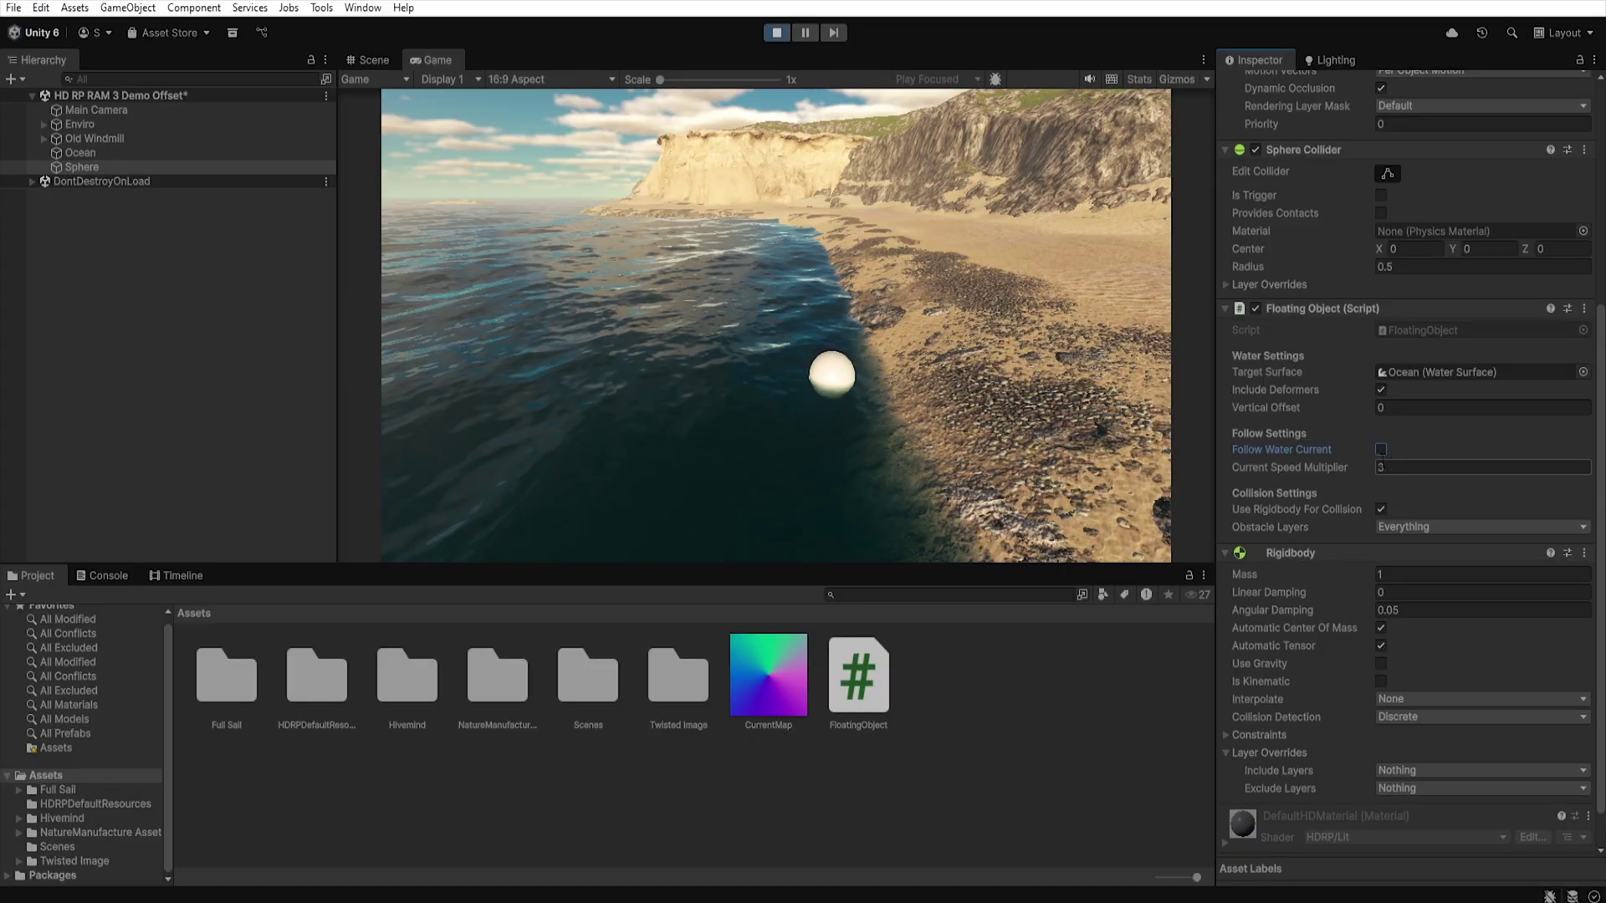